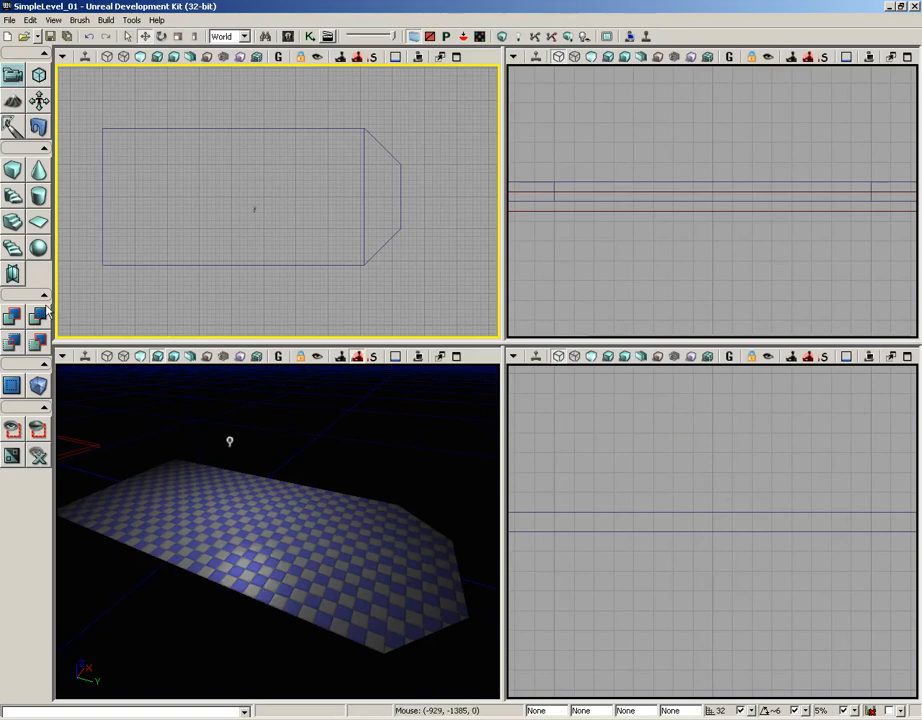
Open the cube brush properties and measure the rectangular floor's long side in the top view.
{"action": "right_click", "coordinate": [15, 175]}
{"action": "left_click", "coordinate": [722, 249]}
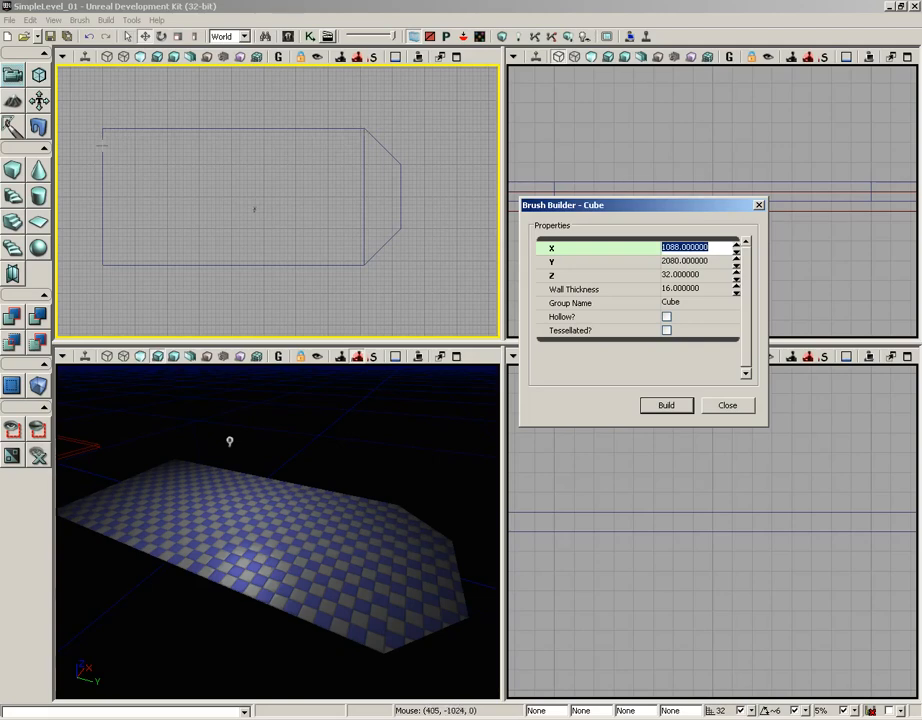
{"action": "middle_click_drag", "start_coordinate": [101, 145], "coordinate": [362, 145]}
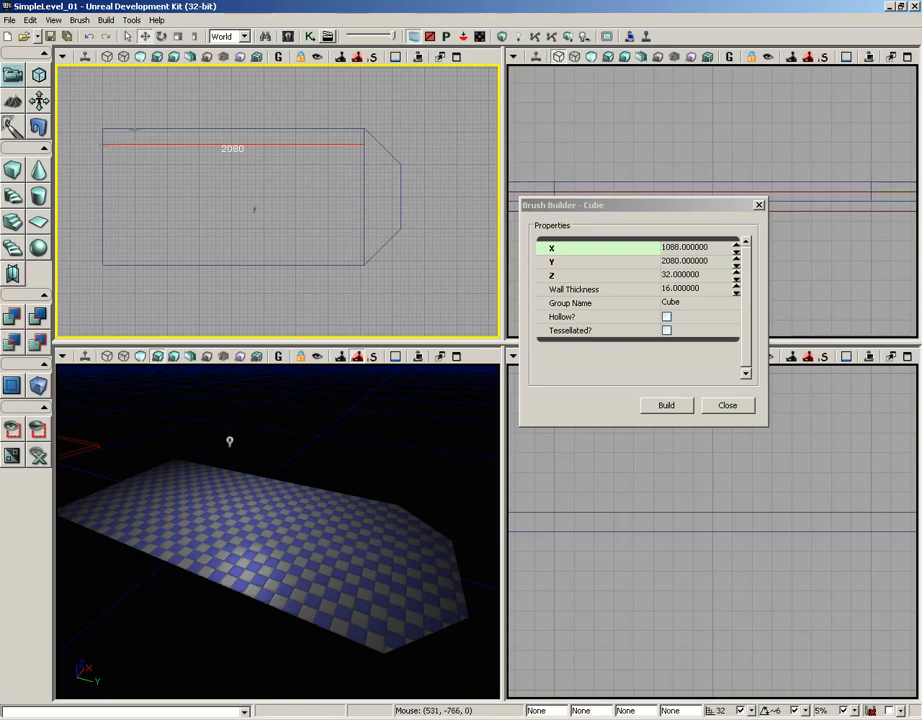
{"action": "middle_click_drag", "start_coordinate": [135, 138], "coordinate": [205, 178]}
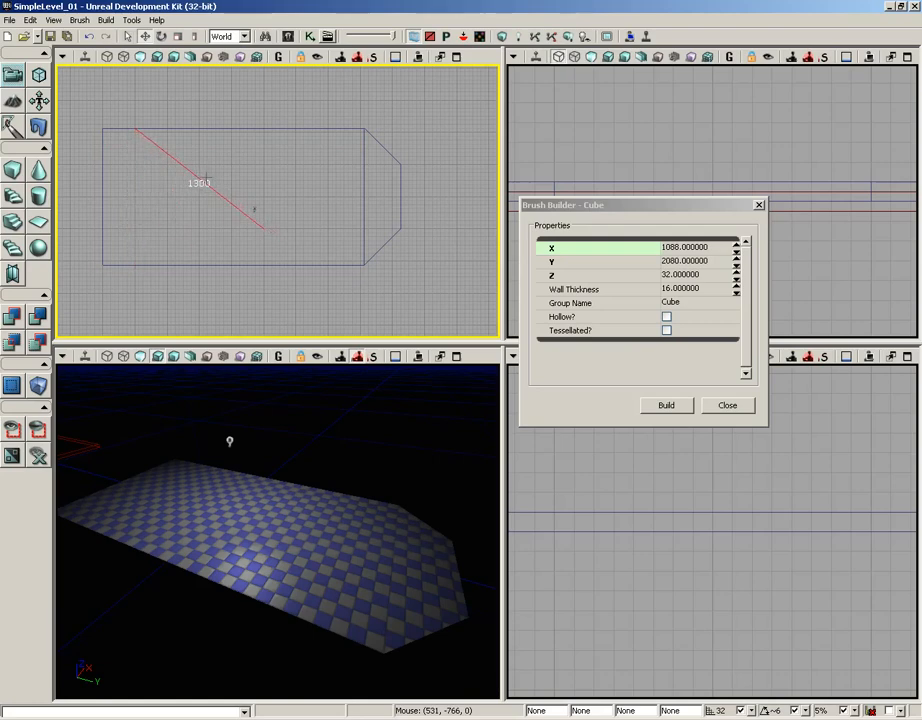
{"action": "left_click", "coordinate": [280, 91]}
Set the cube brush to X 32 and Z 512, build it, and close the brush properties.
{"action": "mouse_move", "coordinate": [661, 247]}
{"action": "left_mouse_down"}
{"action": "mouse_move", "coordinate": [684, 247]}
{"action": "mouse_move", "coordinate": [651, 254]}
{"action": "left_mouse_up"}
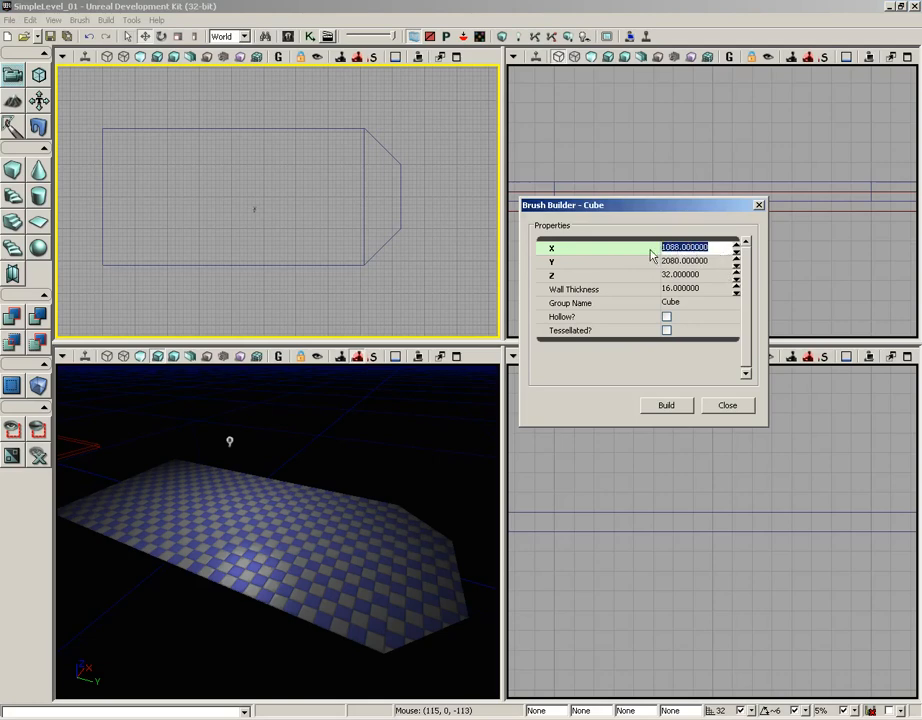
{"action": "type", "text": "32"}
{"action": "left_click", "coordinate": [691, 274]}
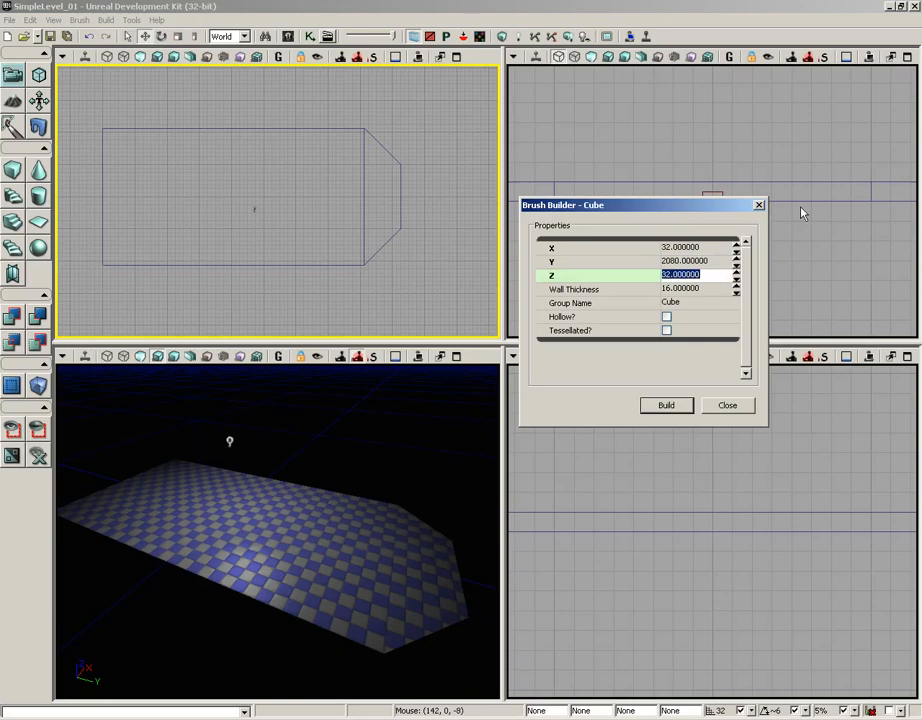
{"action": "type", "text": "512"}
{"action": "left_click", "coordinate": [668, 407]}
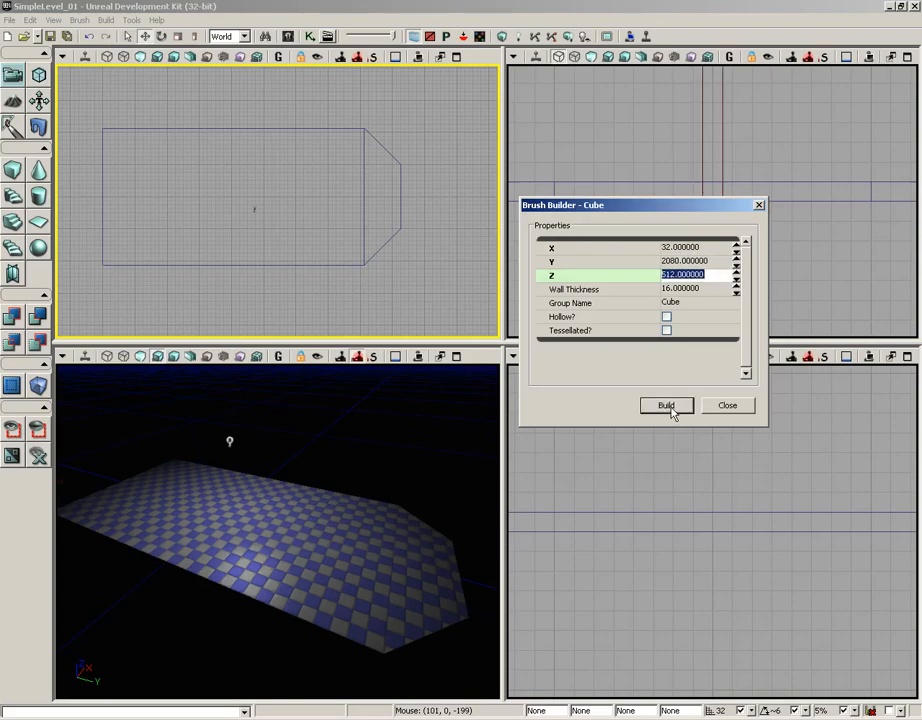
{"action": "left_click", "coordinate": [728, 406]}
Move the thin builder brush onto the floor's upper long edge in the top view.
{"action": "scroll", "coordinate": [342, 292], "scroll_direction": "down", "scroll_amount": 5}
{"action": "mouse_move", "coordinate": [337, 288]}
{"action": "left_mouse_down"}
{"action": "mouse_move", "coordinate": [424, 310]}
{"action": "mouse_move", "coordinate": [463, 308]}
{"action": "left_mouse_up"}
{"action": "scroll", "coordinate": [463, 300], "scroll_direction": "down", "scroll_amount": 1}
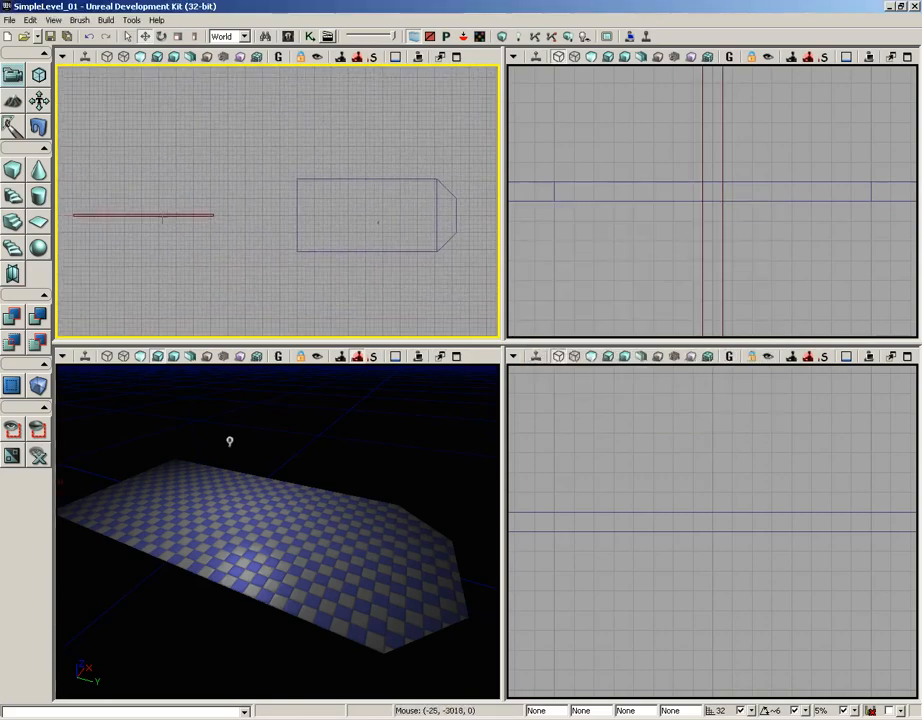
{"action": "left_click", "coordinate": [180, 213]}
{"action": "mouse_move", "coordinate": [173, 202]}
{"action": "left_mouse_down"}
{"action": "mouse_move", "coordinate": [167, 191]}
{"action": "mouse_move", "coordinate": [286, 187]}
{"action": "mouse_move", "coordinate": [385, 158]}
{"action": "left_mouse_up"}
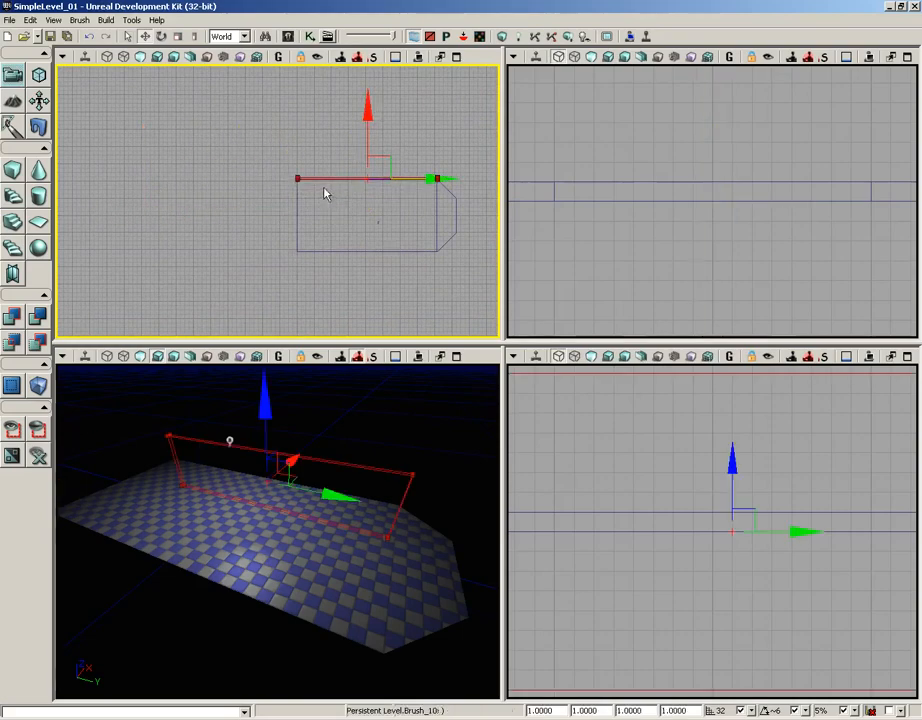
Snap the brush's outer left corner vertex exactly onto the floor's upper-left corner and check the alignment at its other end.
{"action": "scroll", "coordinate": [294, 233], "scroll_direction": "up", "scroll_amount": 5}
{"action": "right_click_drag", "start_coordinate": [295, 214], "coordinate": [267, 210]}
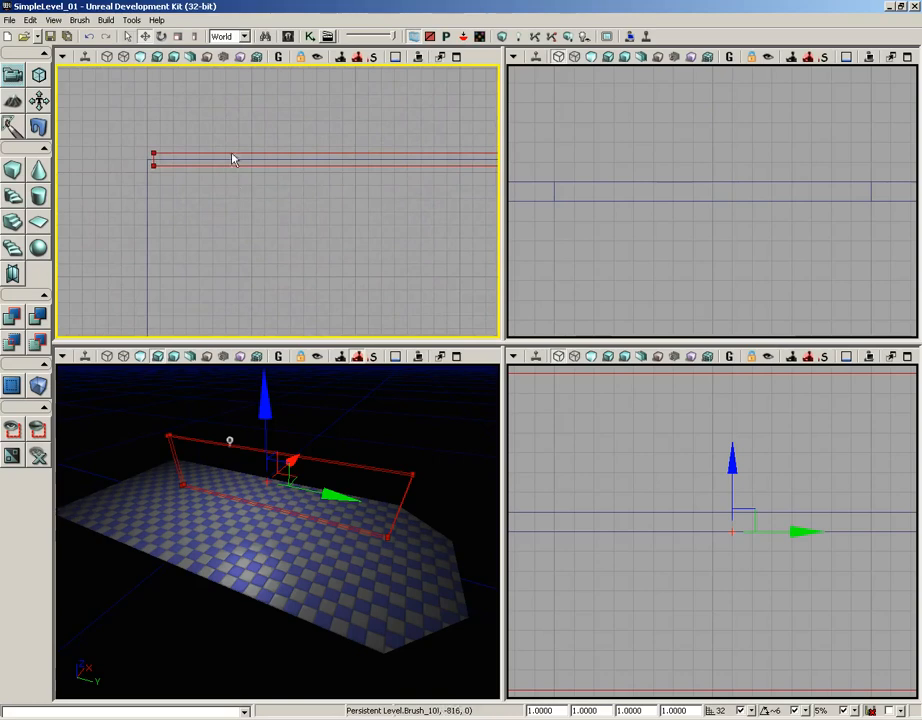
{"action": "scroll", "coordinate": [261, 119], "scroll_direction": "up", "scroll_amount": 4}
{"action": "mouse_move", "coordinate": [107, 137]}
{"action": "right_mouse_down"}
{"action": "mouse_move", "coordinate": [116, 154]}
{"action": "mouse_move", "coordinate": [305, 191]}
{"action": "right_mouse_up"}
{"action": "scroll", "coordinate": [282, 148], "scroll_direction": "up", "scroll_amount": 3}
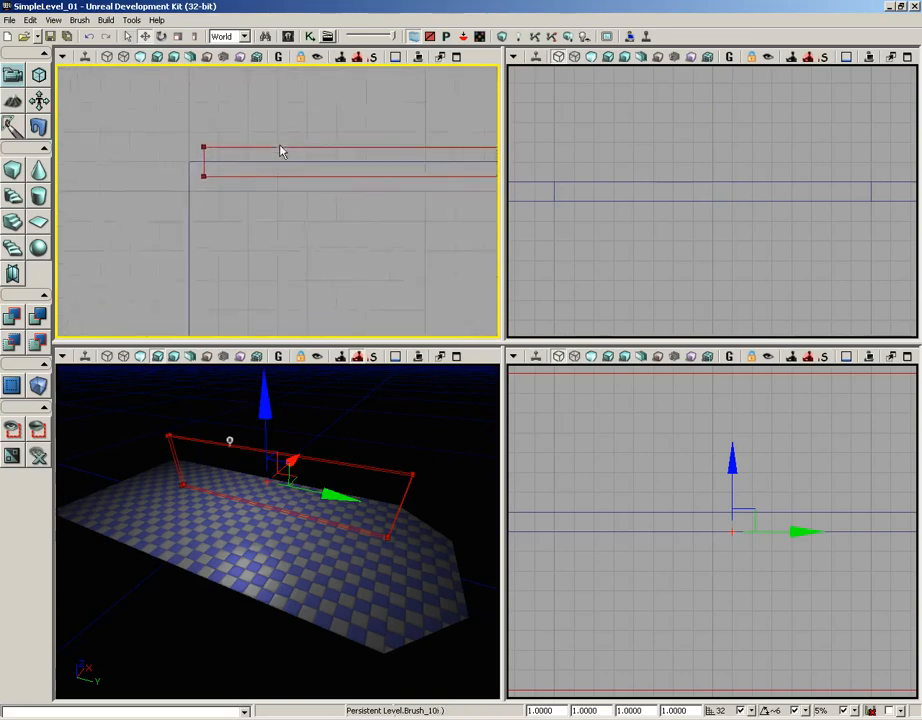
{"action": "right_click_drag", "start_coordinate": [280, 136], "coordinate": [327, 172]}
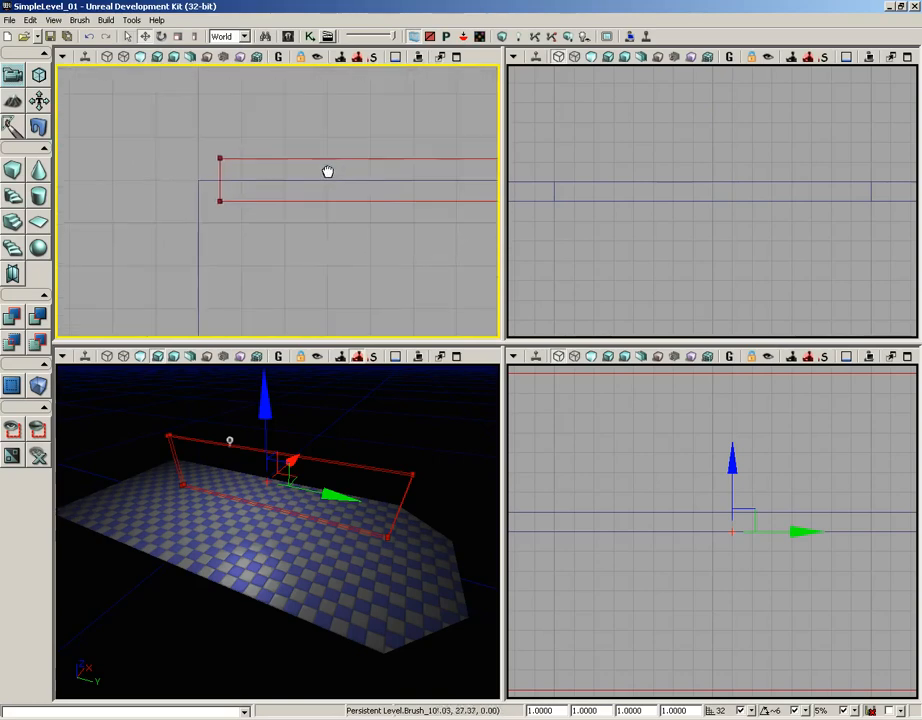
{"action": "right_click", "coordinate": [220, 158]}
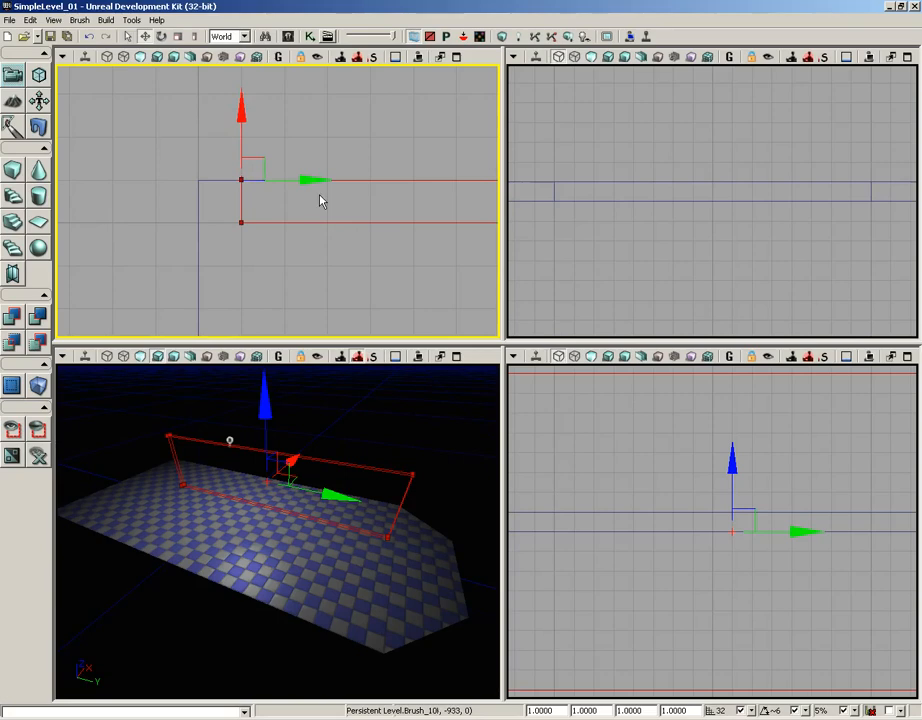
{"action": "left_click_drag", "start_coordinate": [305, 181], "coordinate": [274, 182]}
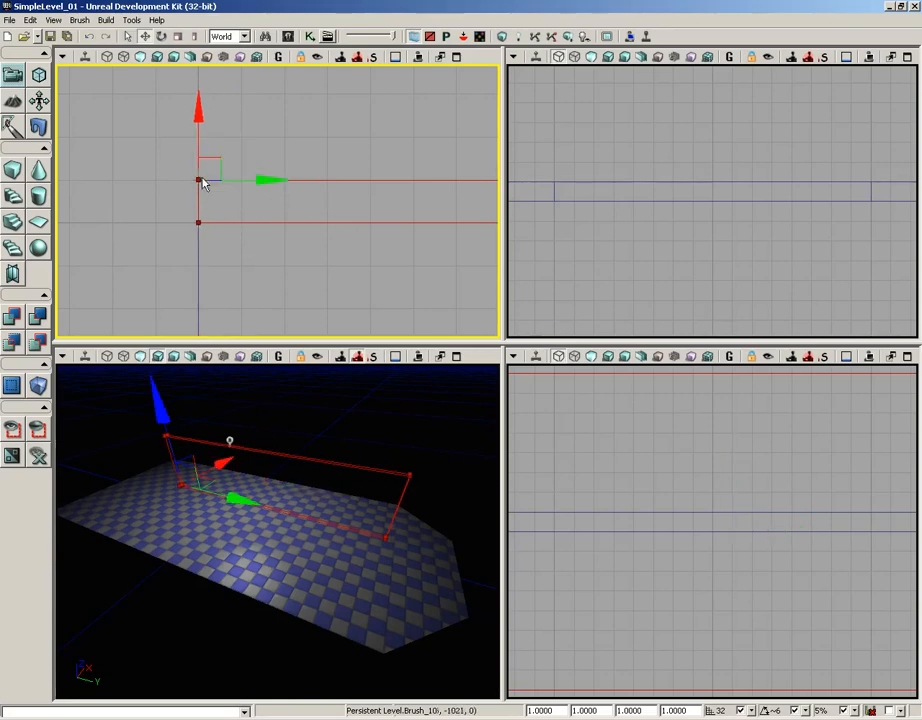
{"action": "scroll", "coordinate": [190, 190], "scroll_direction": "down", "scroll_amount": 7}
{"action": "mouse_move", "coordinate": [329, 210]}
{"action": "right_mouse_down"}
{"action": "mouse_move", "coordinate": [117, 128]}
{"action": "mouse_move", "coordinate": [54, 193]}
{"action": "mouse_move", "coordinate": [211, 226]}
{"action": "mouse_move", "coordinate": [215, 243]}
{"action": "right_mouse_up"}
{"action": "scroll", "coordinate": [387, 210], "scroll_direction": "down", "scroll_amount": 6}
{"action": "mouse_move", "coordinate": [374, 226]}
{"action": "right_mouse_down"}
{"action": "mouse_move", "coordinate": [364, 233]}
{"action": "mouse_move", "coordinate": [145, 214]}
{"action": "right_mouse_up"}
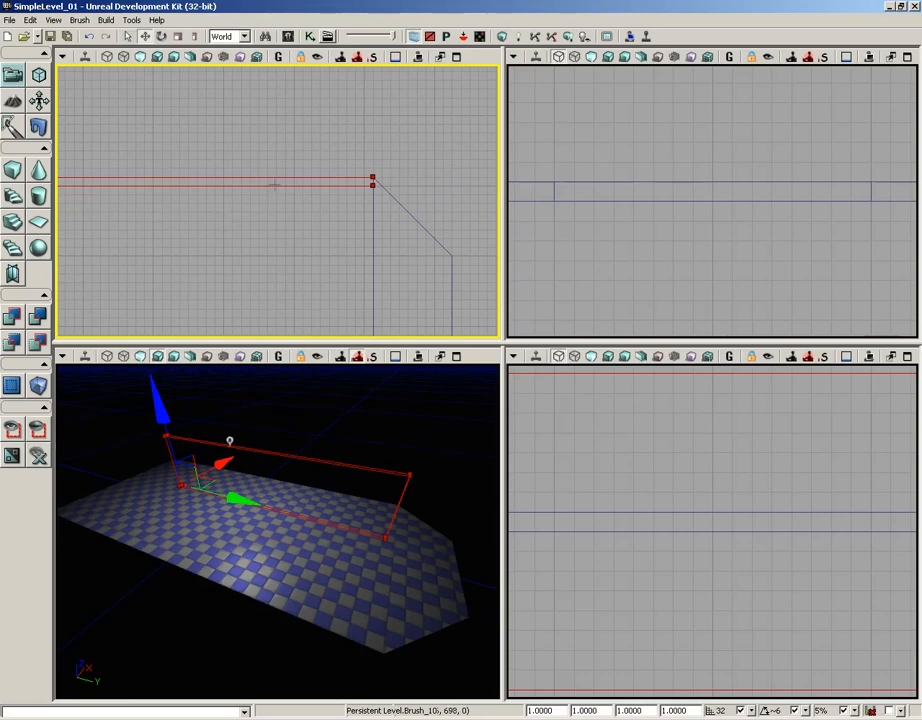
Raise the wall brush in the side view until its bottom edge rests on the floor's top surface.
{"action": "scroll", "coordinate": [644, 407], "scroll_direction": "down", "scroll_amount": 3}
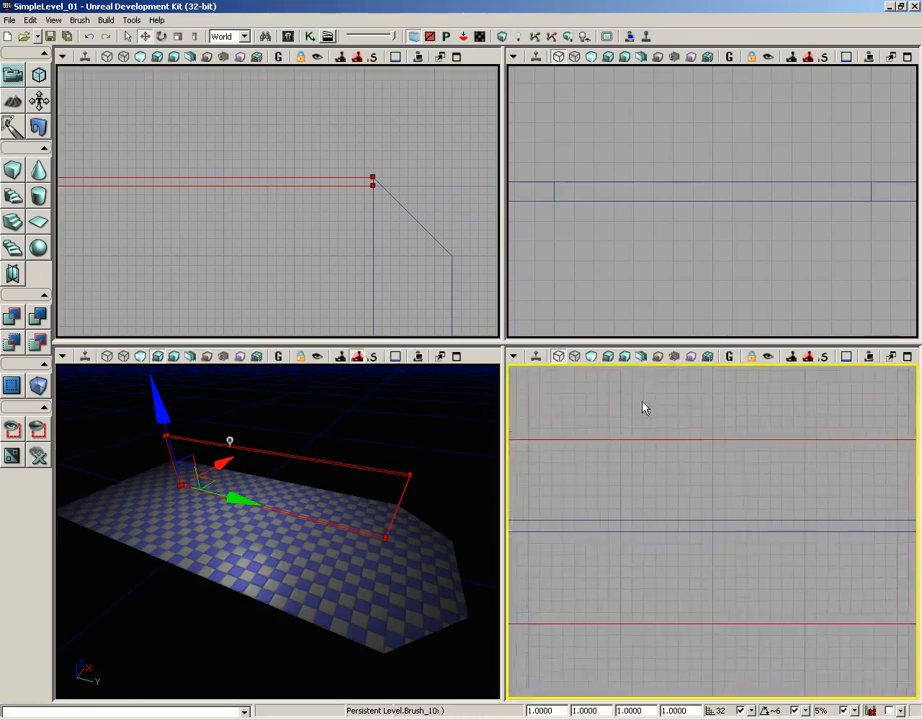
{"action": "scroll", "coordinate": [644, 407], "scroll_direction": "down", "scroll_amount": 5}
{"action": "right_click_drag", "start_coordinate": [654, 464], "coordinate": [663, 444]}
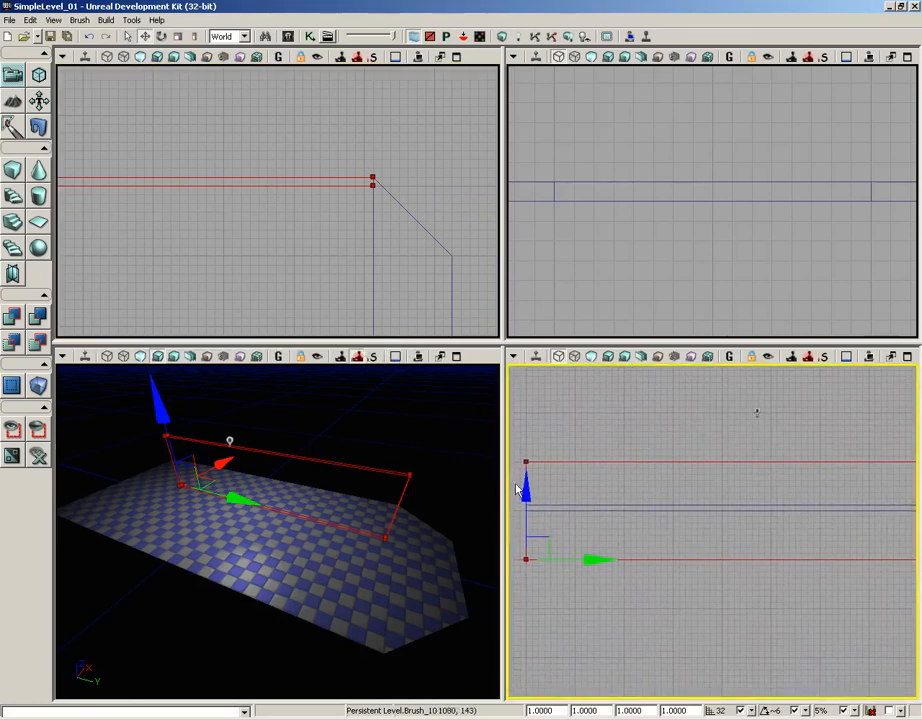
{"action": "left_click_drag", "start_coordinate": [502, 482], "coordinate": [341, 482]}
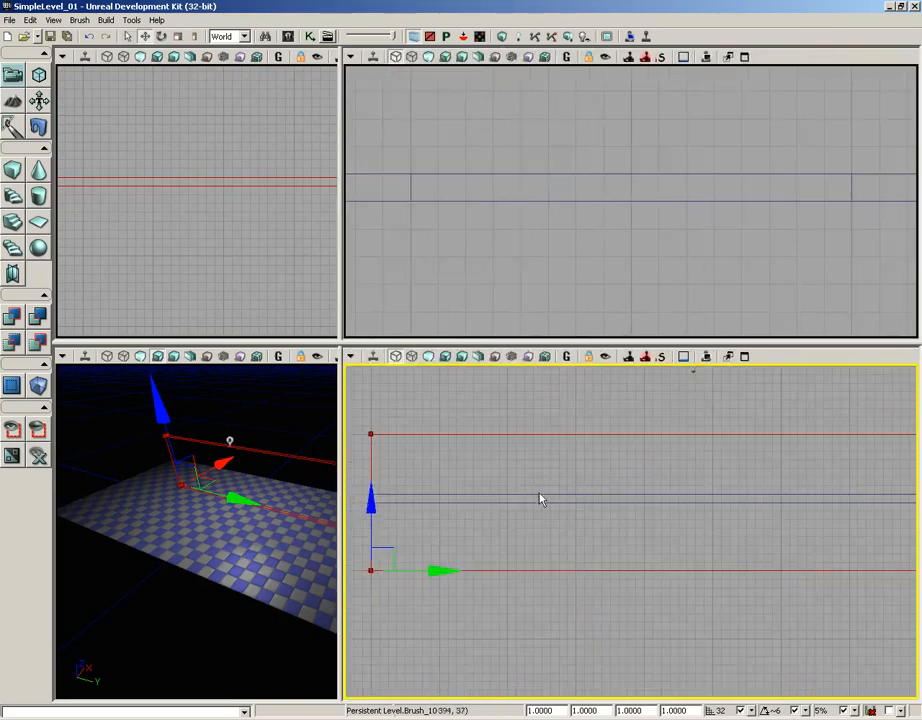
{"action": "scroll", "coordinate": [578, 436], "scroll_direction": "down", "scroll_amount": 2}
{"action": "right_click_drag", "start_coordinate": [578, 436], "coordinate": [543, 486]}
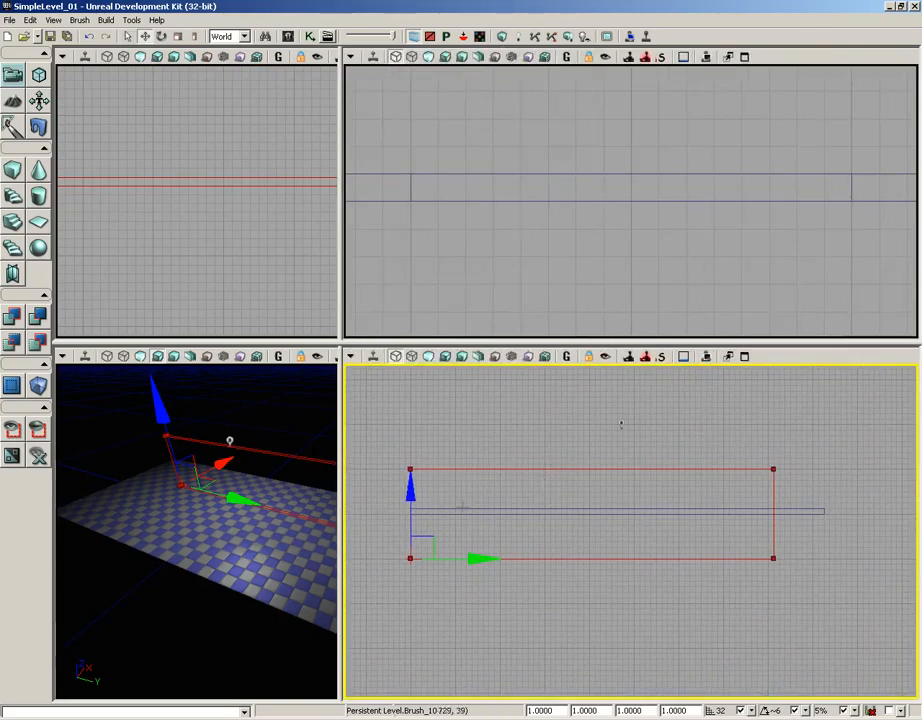
{"action": "left_click_drag", "start_coordinate": [410, 490], "coordinate": [422, 430]}
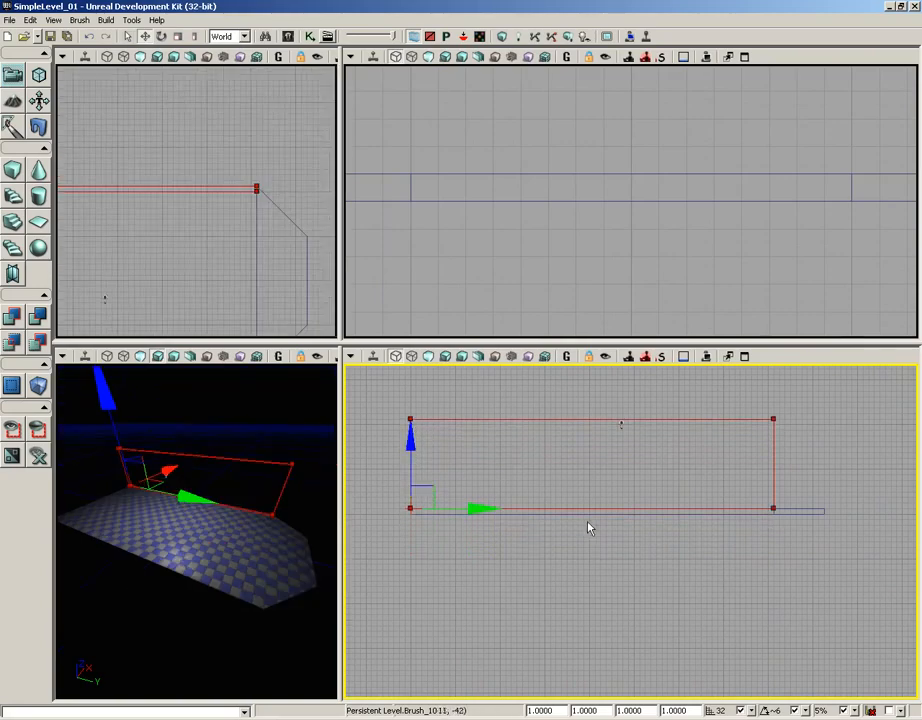
Add the wall brush to the level as solid geometry and move the builder brush outward, away from the new wall.
{"action": "scroll", "coordinate": [470, 520], "scroll_direction": "up", "scroll_amount": 3}
{"action": "right_click_drag", "start_coordinate": [564, 496], "coordinate": [640, 663]}
{"action": "mouse_move", "coordinate": [218, 270]}
{"action": "right_mouse_down"}
{"action": "mouse_move", "coordinate": [263, 250]}
{"action": "mouse_move", "coordinate": [285, 210]}
{"action": "right_mouse_up"}
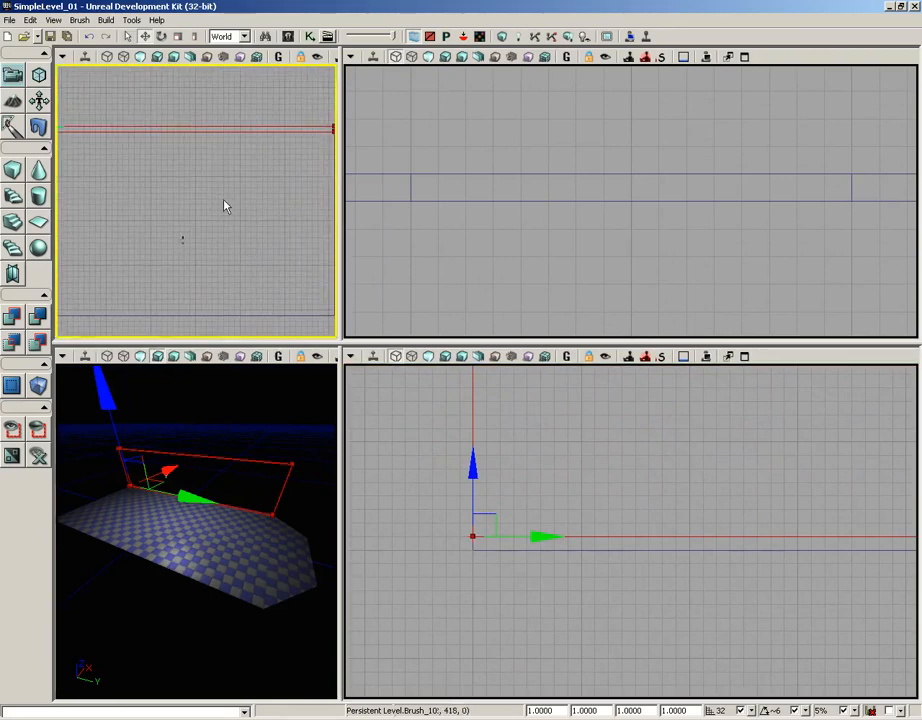
{"action": "left_click", "coordinate": [15, 318]}
{"action": "mouse_move", "coordinate": [85, 430]}
{"action": "left_mouse_down"}
{"action": "mouse_move", "coordinate": [338, 382]}
{"action": "mouse_move", "coordinate": [330, 400]}
{"action": "left_mouse_up"}
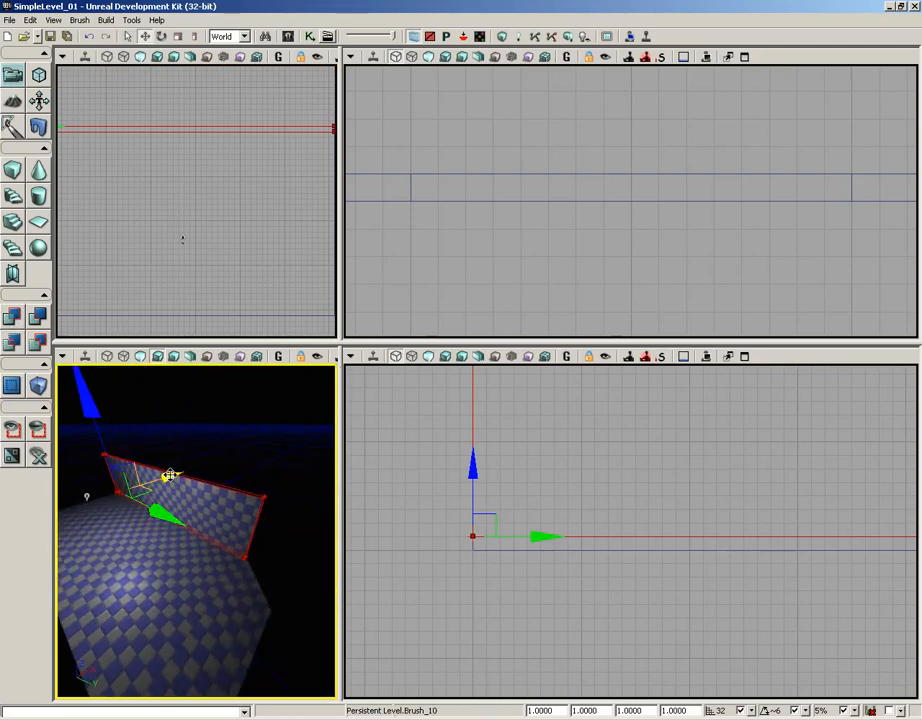
{"action": "mouse_move", "coordinate": [170, 475]}
{"action": "left_mouse_down"}
{"action": "mouse_move", "coordinate": [335, 457]}
{"action": "mouse_move", "coordinate": [335, 410]}
{"action": "mouse_move", "coordinate": [213, 492]}
{"action": "left_mouse_up"}
Edit the added wall's geometry, moving its inner right corner vertex one 32-unit grid step outward onto the floor's diagonal edge.
{"action": "scroll", "coordinate": [270, 181], "scroll_direction": "up", "scroll_amount": 6}
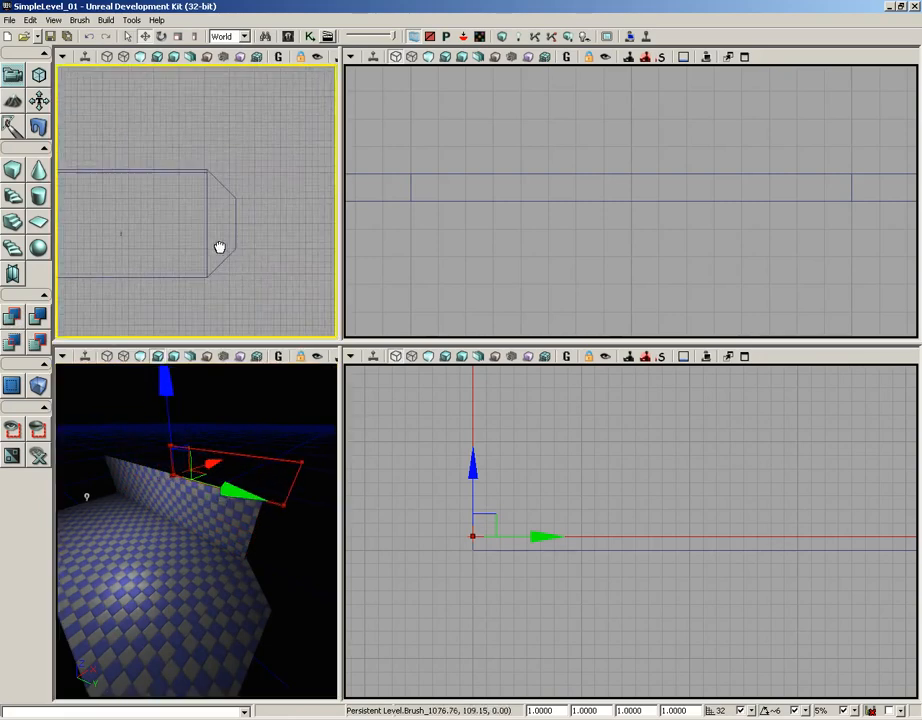
{"action": "scroll", "coordinate": [222, 288], "scroll_direction": "up", "scroll_amount": 2}
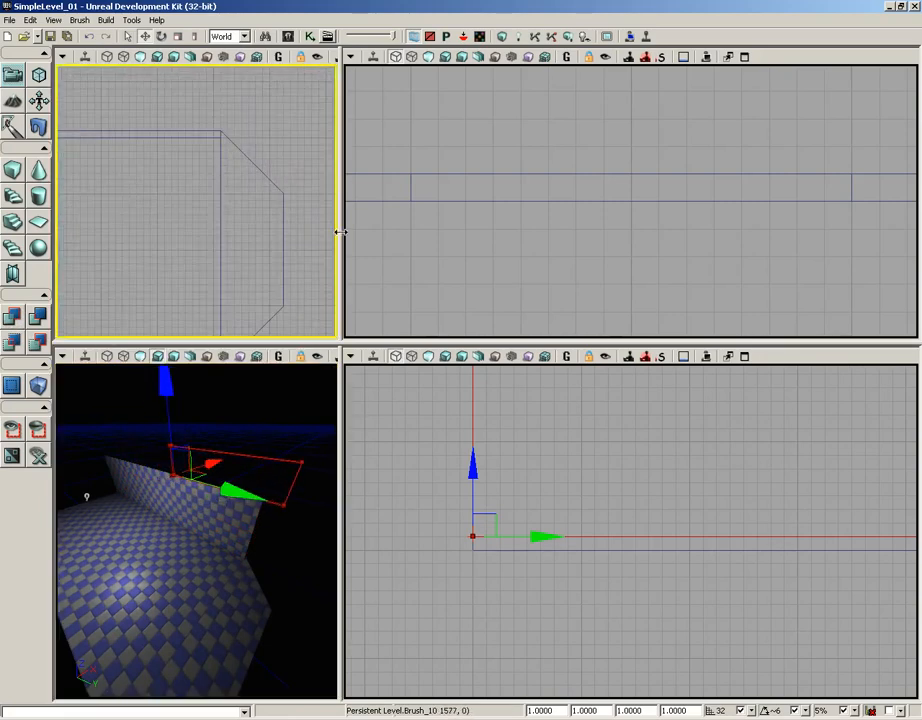
{"action": "left_click_drag", "start_coordinate": [339, 232], "coordinate": [572, 235]}
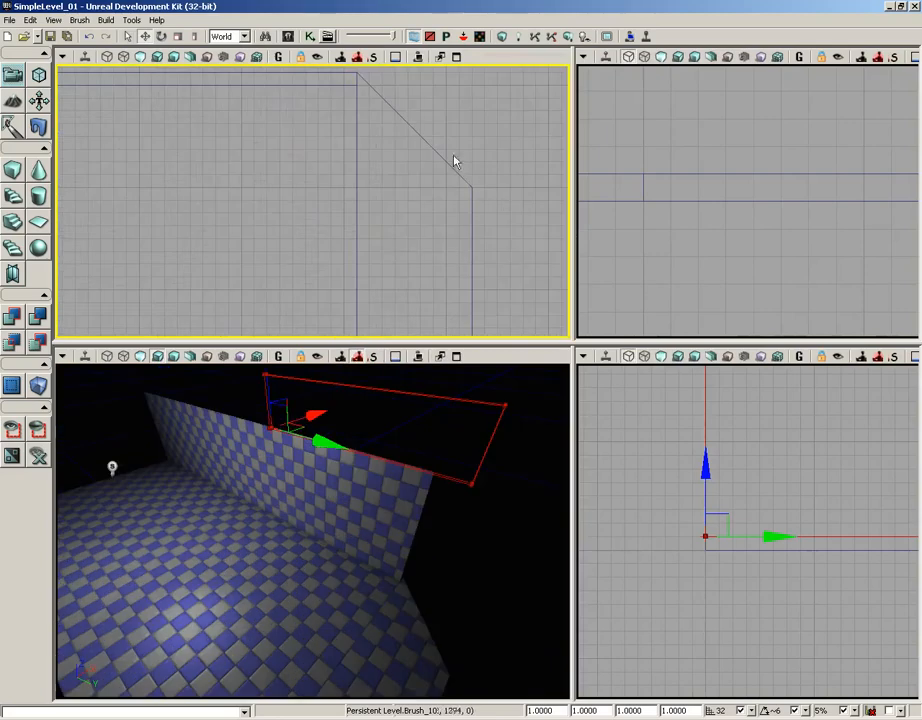
{"action": "left_click", "coordinate": [456, 57]}
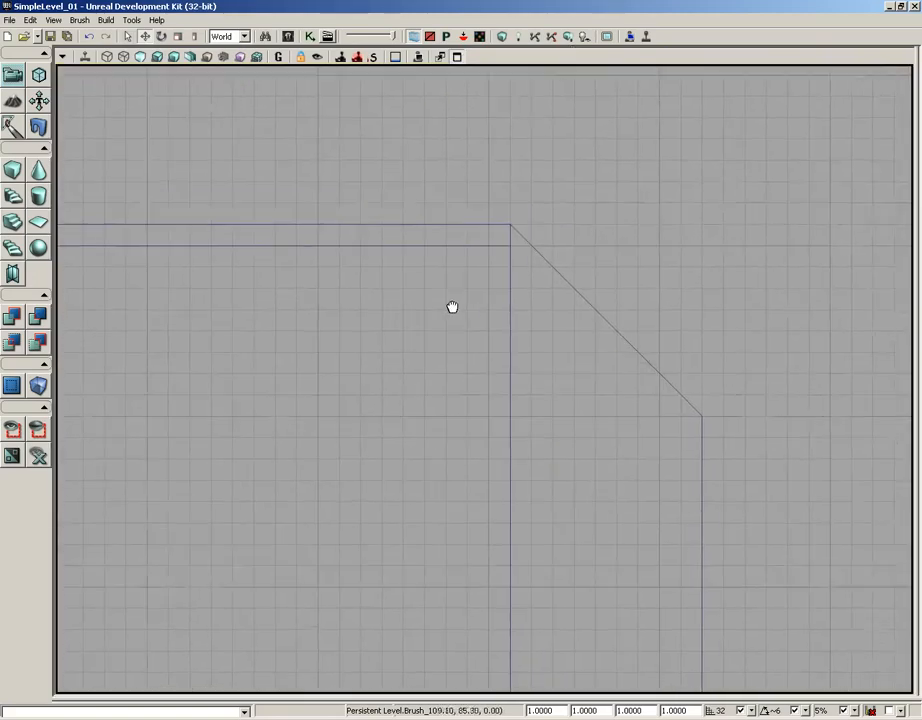
{"action": "left_click_drag", "start_coordinate": [452, 307], "coordinate": [443, 271]}
{"action": "left_click_drag", "start_coordinate": [439, 317], "coordinate": [368, 397]}
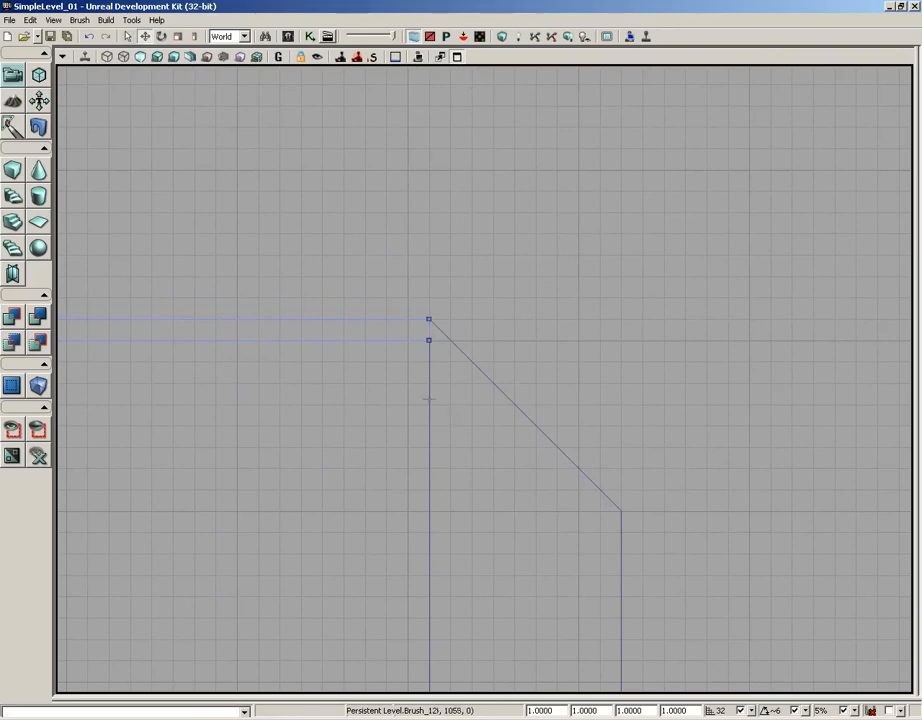
{"action": "scroll", "coordinate": [465, 307], "scroll_direction": "up", "scroll_amount": 6}
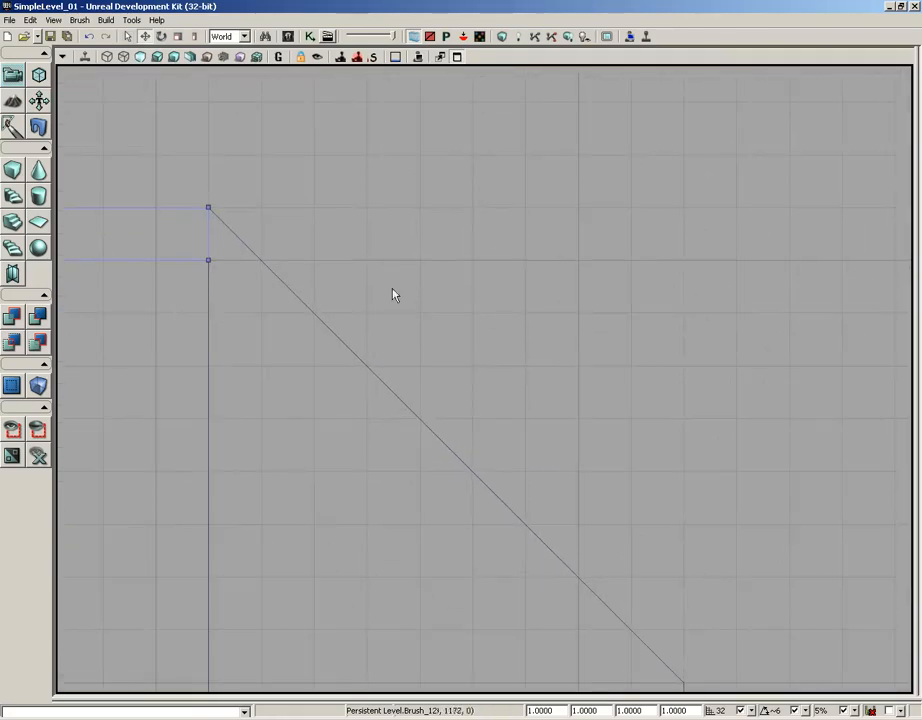
{"action": "left_click_drag", "start_coordinate": [205, 262], "coordinate": [326, 303]}
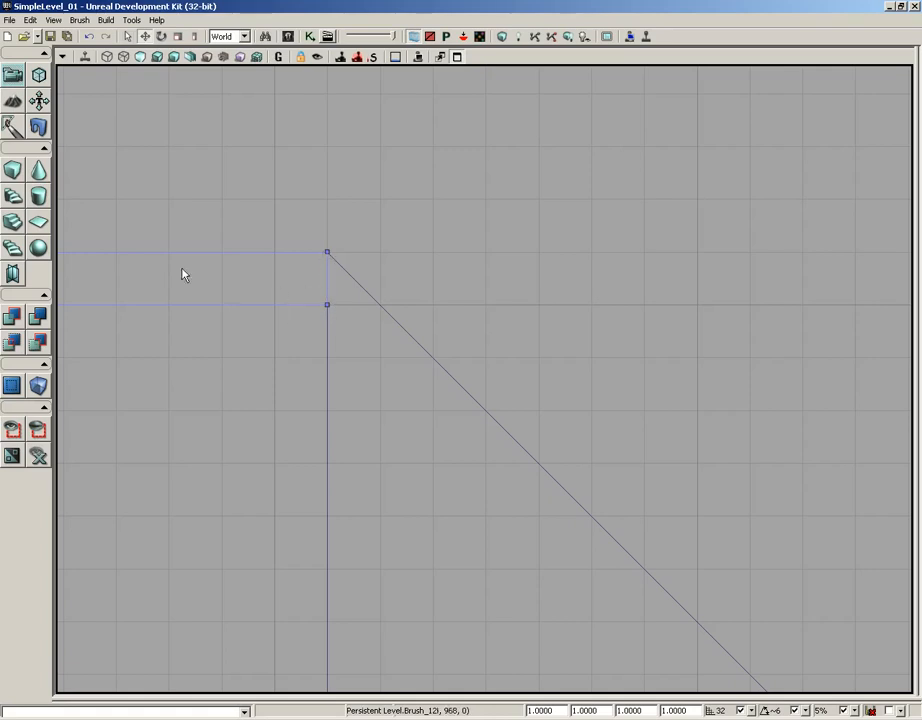
{"action": "left_click", "coordinate": [40, 75]}
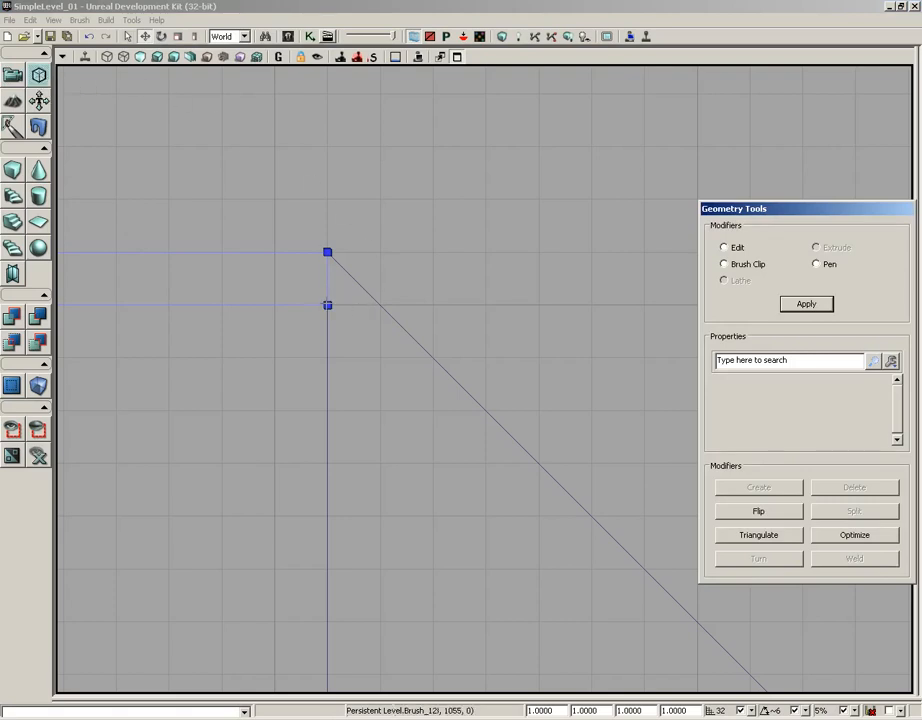
{"action": "left_click", "coordinate": [327, 305]}
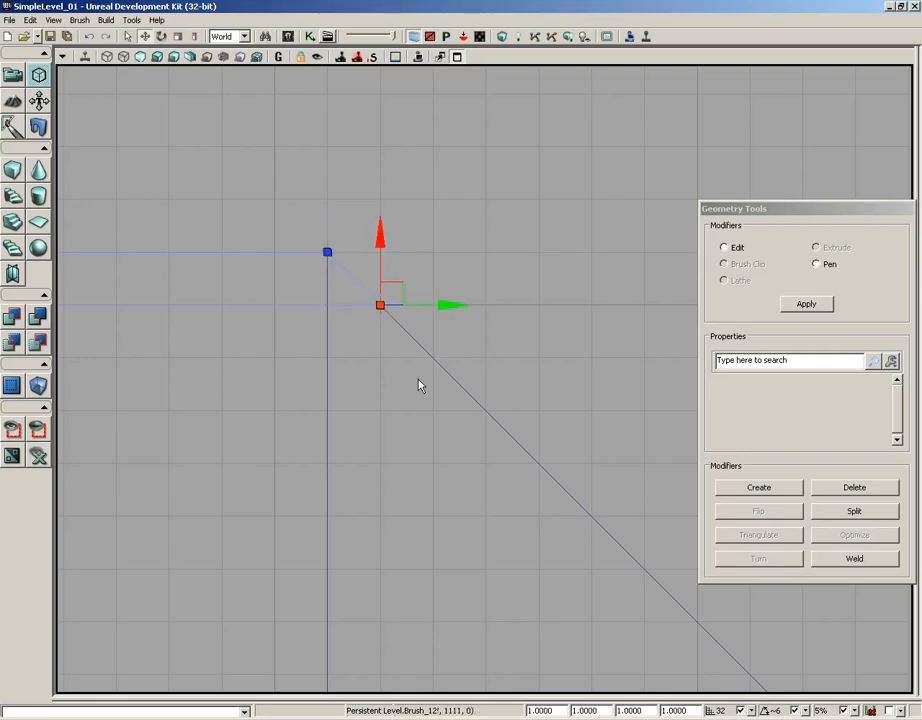
{"action": "left_click", "coordinate": [13, 75]}
Restore the four-viewport layout and examine the wall's angled end in the perspective view.
{"action": "scroll", "coordinate": [243, 250], "scroll_direction": "down", "scroll_amount": 5}
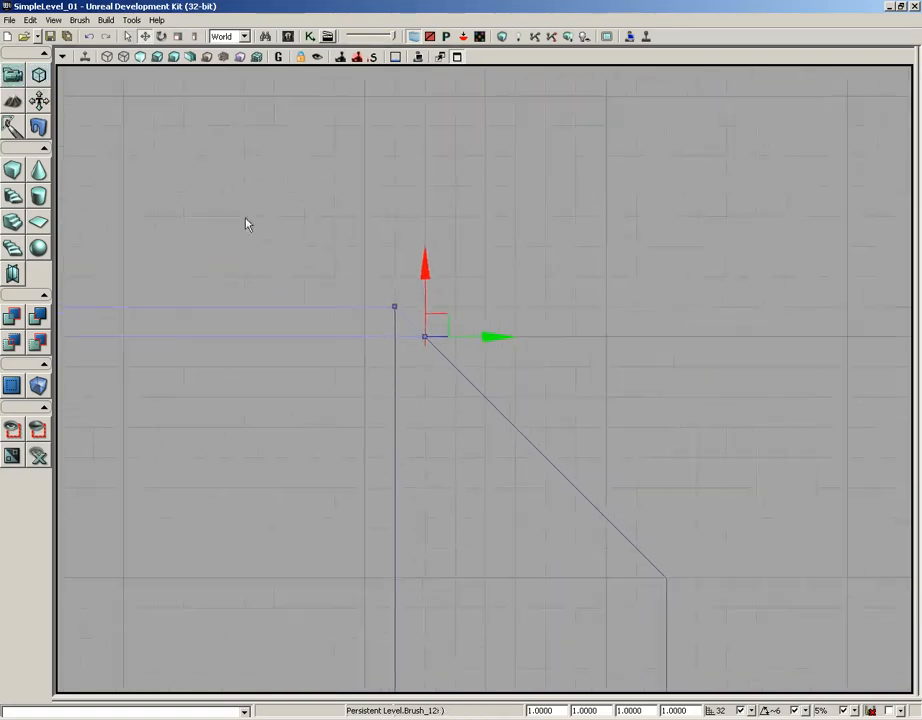
{"action": "right_click_drag", "start_coordinate": [249, 284], "coordinate": [363, 237]}
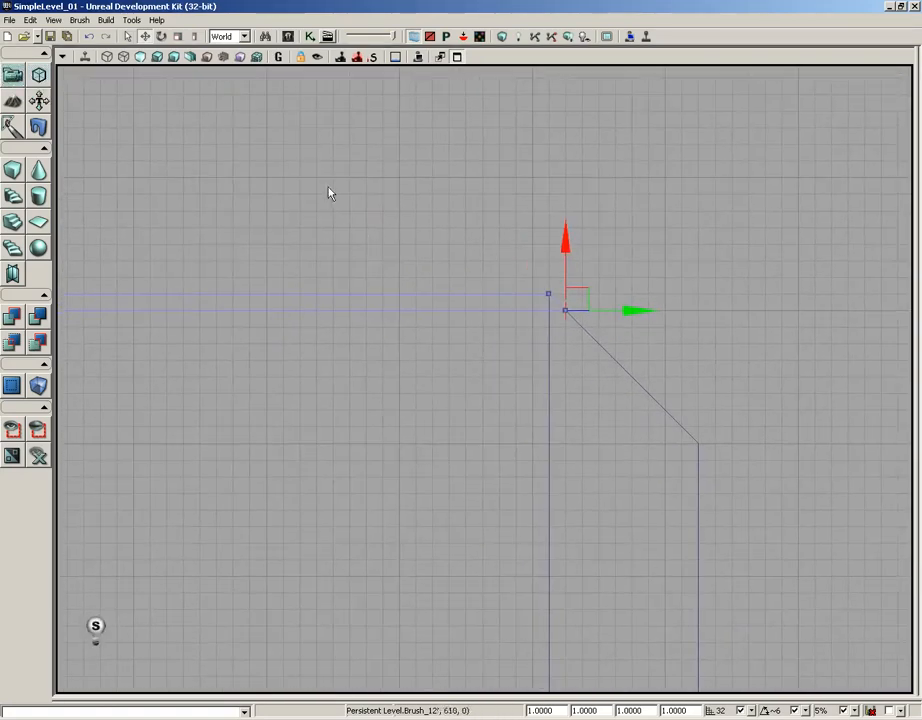
{"action": "left_click", "coordinate": [457, 57]}
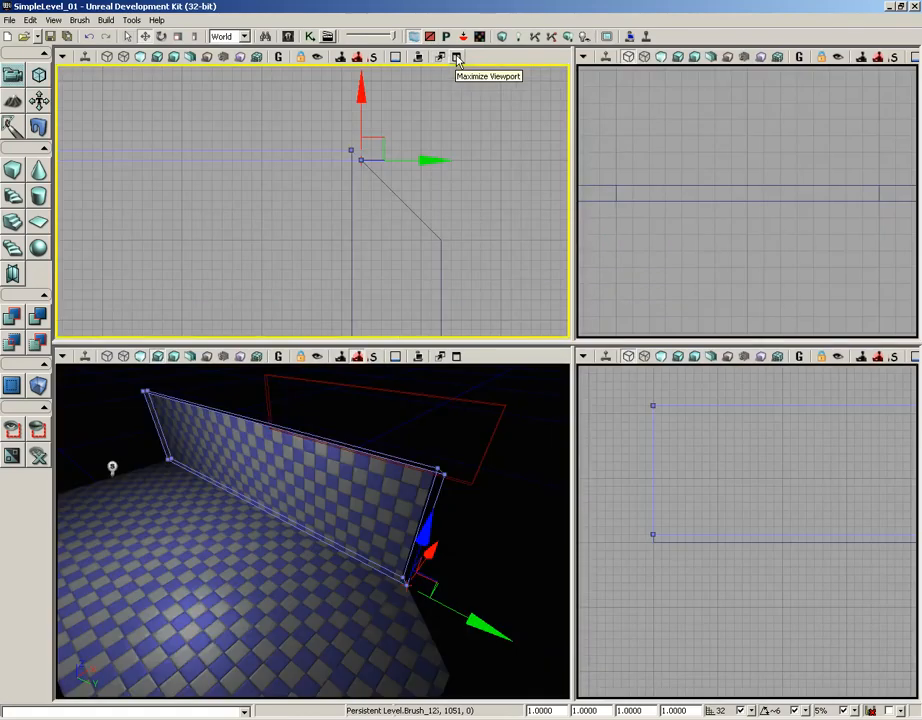
{"action": "mouse_move", "coordinate": [268, 533]}
{"action": "left_mouse_down"}
{"action": "mouse_move", "coordinate": [568, 539]}
{"action": "mouse_move", "coordinate": [549, 449]}
{"action": "mouse_move", "coordinate": [490, 366]}
{"action": "left_mouse_up"}
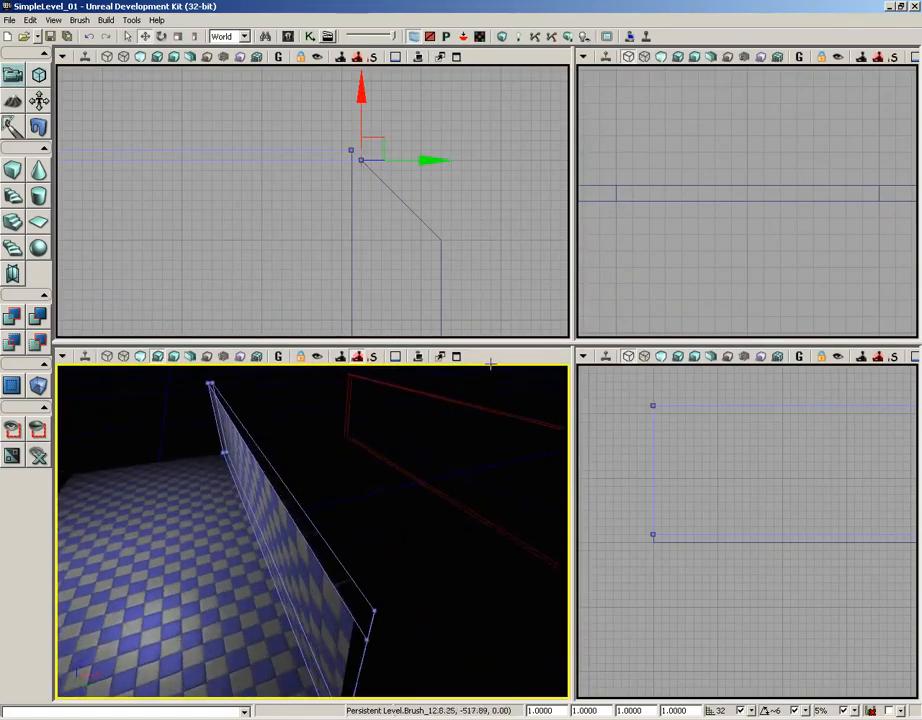
{"action": "right_click_drag", "start_coordinate": [490, 366], "coordinate": [285, 510]}
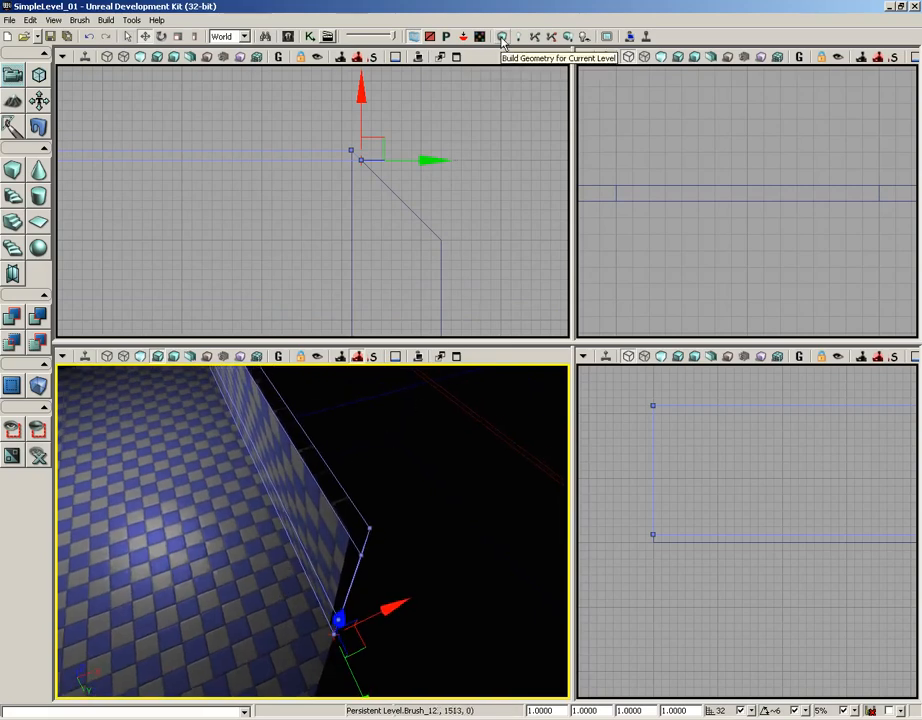
Build the current level's geometry, close the map check report, and view the solid wall beside the floor.
{"action": "left_click", "coordinate": [503, 40]}
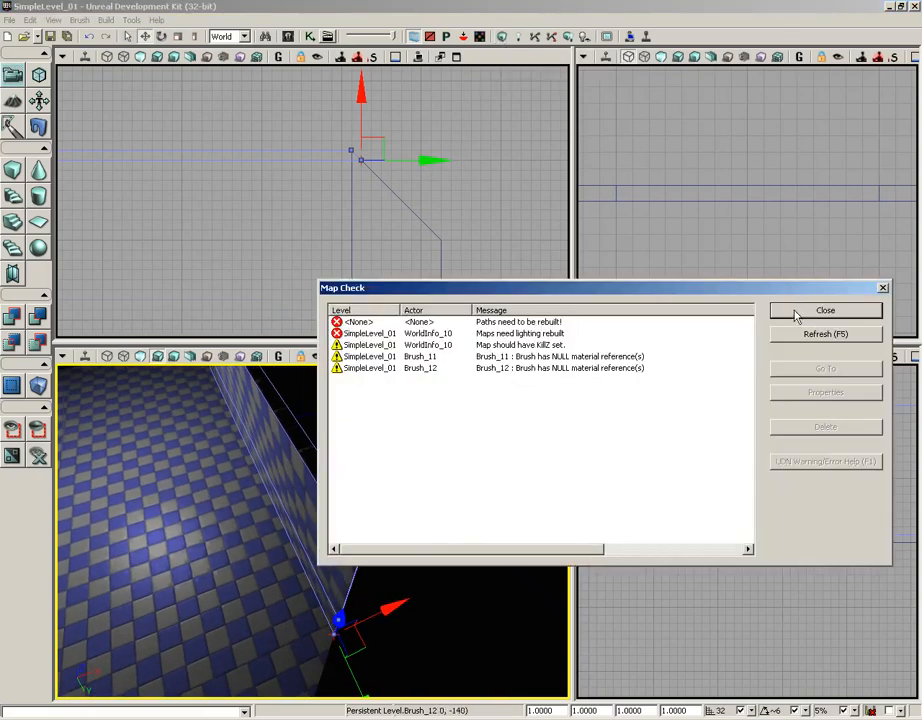
{"action": "left_click", "coordinate": [796, 313]}
{"action": "right_click_drag", "start_coordinate": [438, 473], "coordinate": [413, 487]}
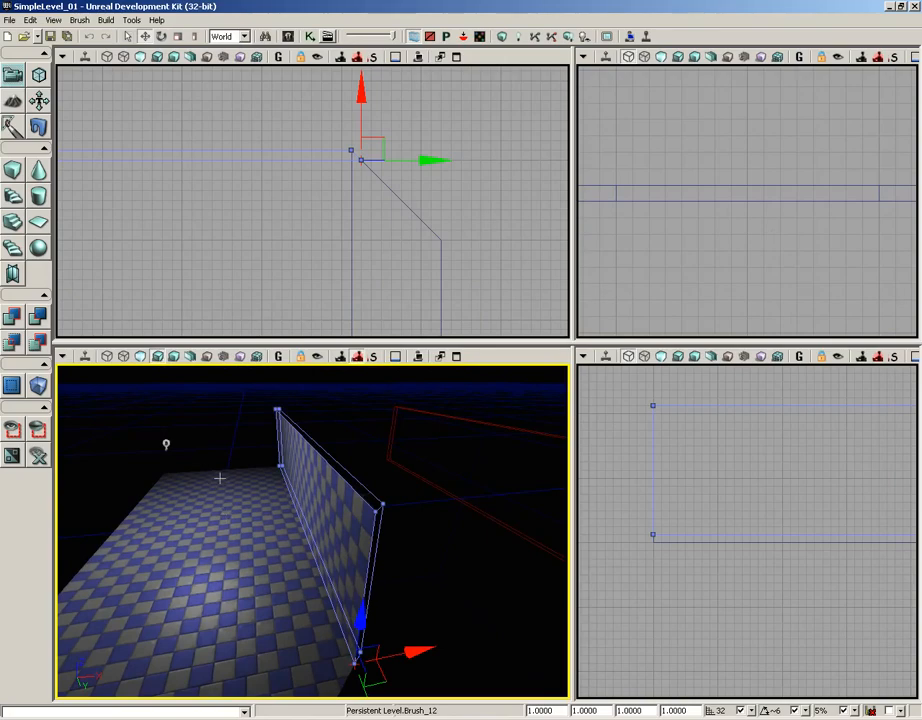
Duplicate the mitred wall brush and place the copy along the opposite long edge of the floor.
{"action": "left_click_drag", "start_coordinate": [245, 240], "coordinate": [342, 179]}
{"action": "scroll", "coordinate": [336, 108], "scroll_direction": "down", "scroll_amount": 1}
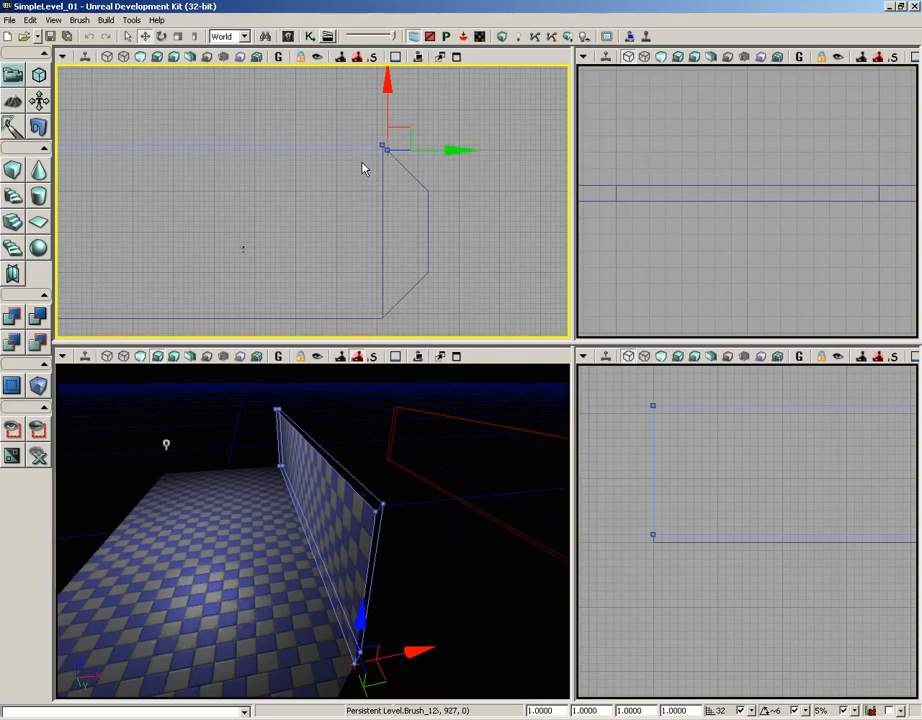
{"action": "mouse_move", "coordinate": [357, 208]}
{"action": "left_mouse_down"}
{"action": "mouse_move", "coordinate": [403, 179]}
{"action": "mouse_move", "coordinate": [379, 200]}
{"action": "left_mouse_up"}
{"action": "scroll", "coordinate": [400, 165], "scroll_direction": "down", "scroll_amount": 2}
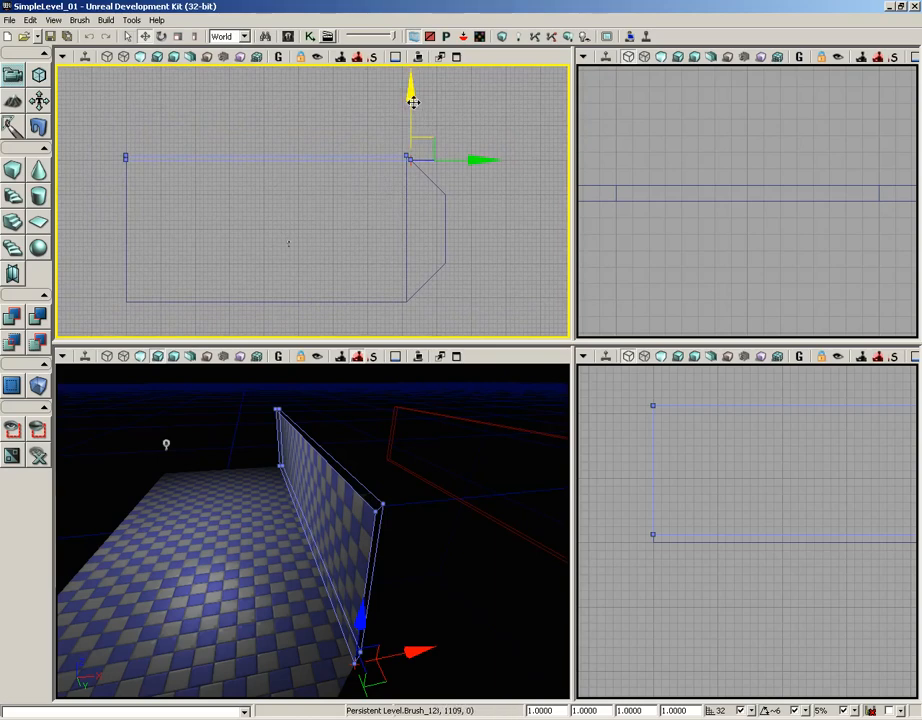
{"action": "left_click_drag", "start_coordinate": [412, 91], "coordinate": [405, 188]}
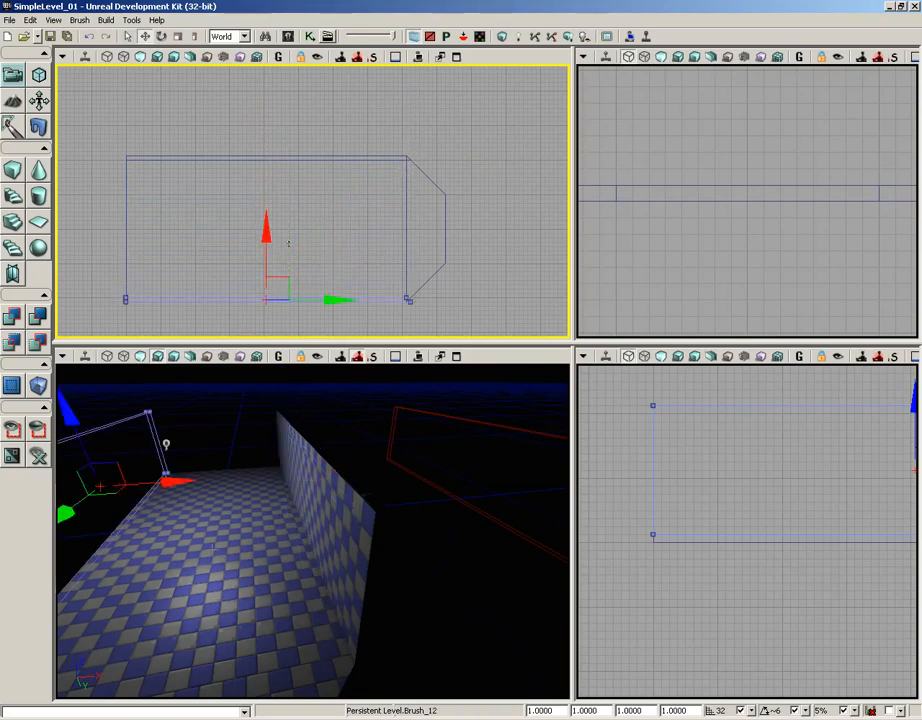
{"action": "mouse_move", "coordinate": [212, 546]}
{"action": "left_mouse_down"}
{"action": "mouse_move", "coordinate": [57, 541]}
{"action": "mouse_move", "coordinate": [101, 436]}
{"action": "mouse_move", "coordinate": [58, 404]}
{"action": "mouse_move", "coordinate": [56, 455]}
{"action": "mouse_move", "coordinate": [57, 370]}
{"action": "left_mouse_up"}
{"action": "mouse_move", "coordinate": [57, 370]}
{"action": "right_mouse_down"}
{"action": "mouse_move", "coordinate": [202, 595]}
{"action": "mouse_move", "coordinate": [202, 554]}
{"action": "right_mouse_up"}
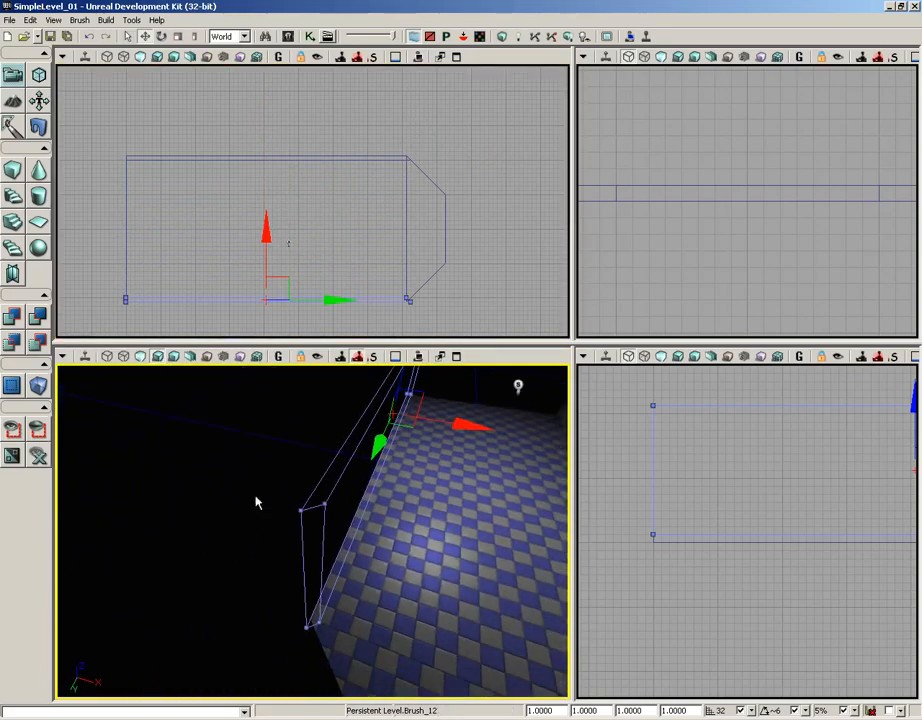
Mirror the duplicated wall on the X axis so its angled end follows the diagonal edge at that floor corner.
{"action": "right_click", "coordinate": [370, 299]}
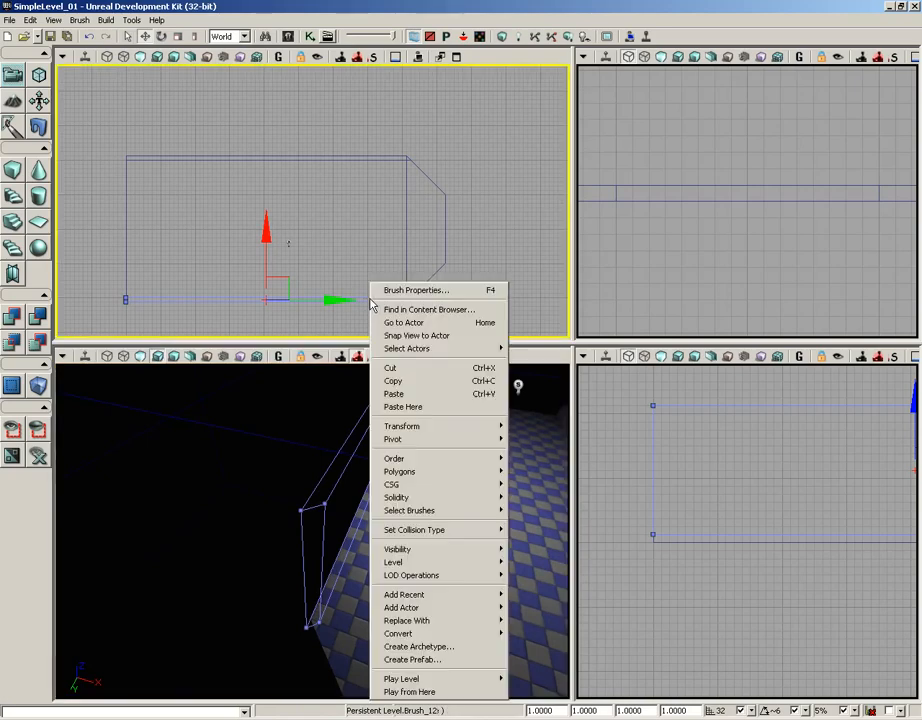
{"action": "mouse_move", "coordinate": [425, 428]}
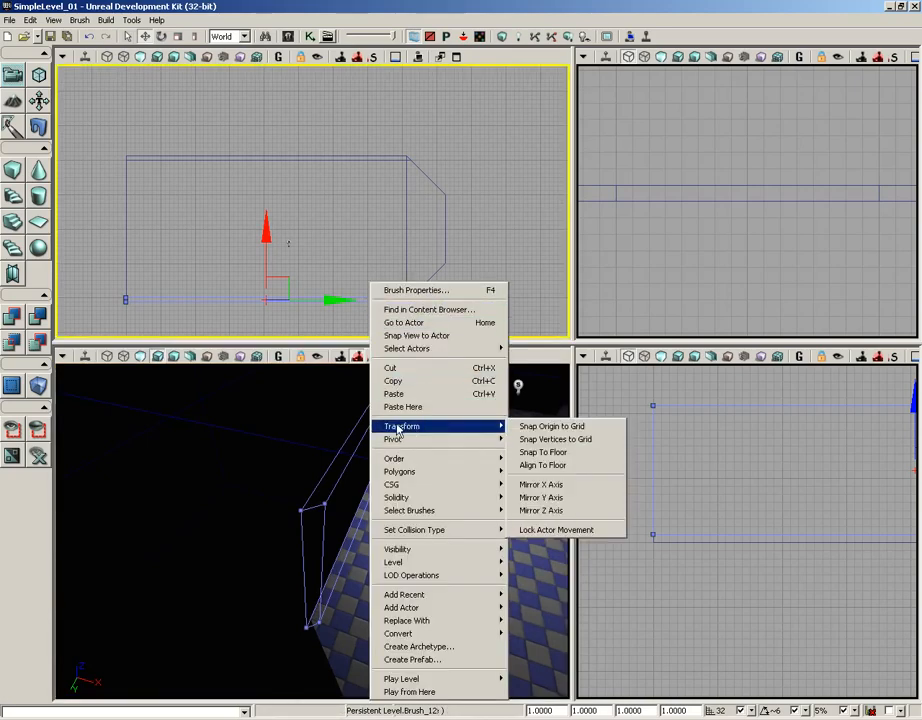
{"action": "left_click", "coordinate": [553, 490]}
{"action": "mouse_move", "coordinate": [467, 277]}
{"action": "left_mouse_down"}
{"action": "mouse_move", "coordinate": [422, 199]}
{"action": "mouse_move", "coordinate": [261, 183]}
{"action": "left_mouse_up"}
{"action": "scroll", "coordinate": [418, 237], "scroll_direction": "up", "scroll_amount": 2}
{"action": "scroll", "coordinate": [418, 215], "scroll_direction": "up", "scroll_amount": 2}
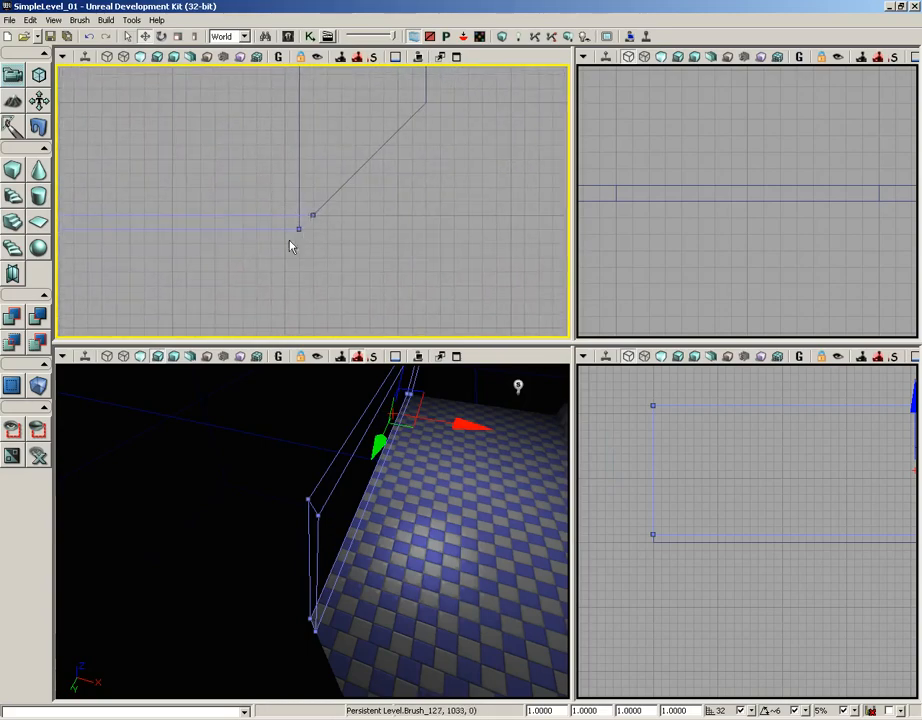
{"action": "mouse_move", "coordinate": [268, 256]}
{"action": "left_mouse_down"}
{"action": "mouse_move", "coordinate": [397, 275]}
{"action": "mouse_move", "coordinate": [547, 275]}
{"action": "left_mouse_up"}
{"action": "scroll", "coordinate": [399, 175], "scroll_direction": "down", "scroll_amount": 4}
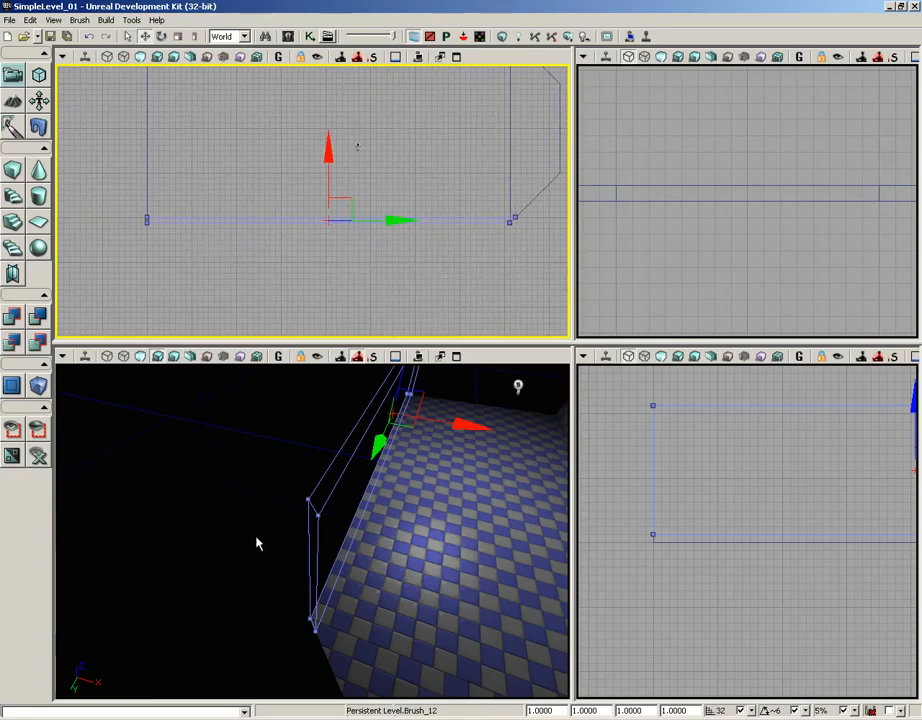
{"action": "right_click", "coordinate": [328, 468]}
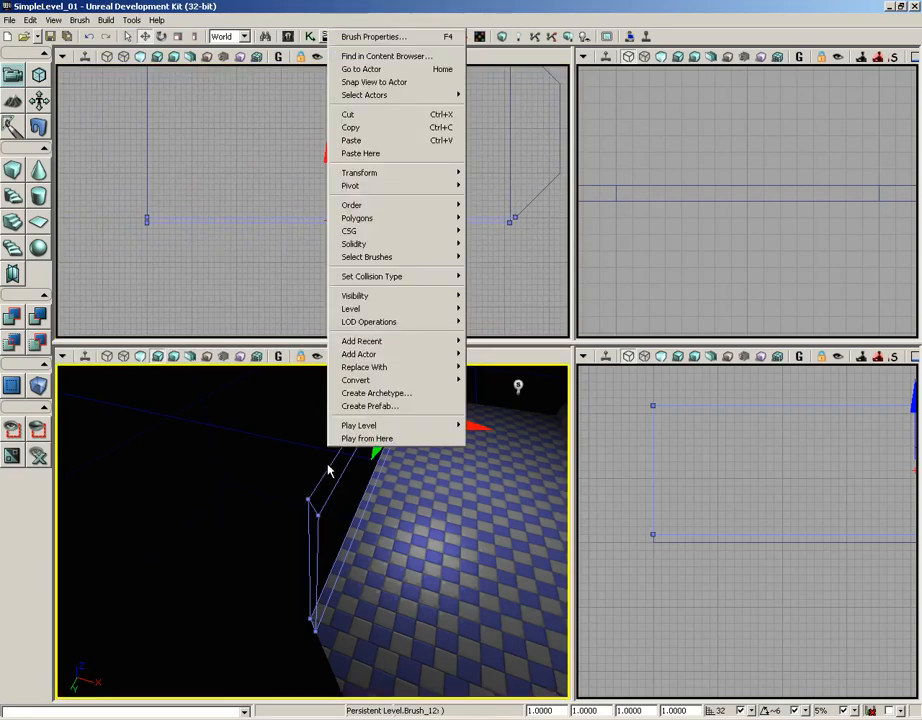
{"action": "mouse_move", "coordinate": [405, 176]}
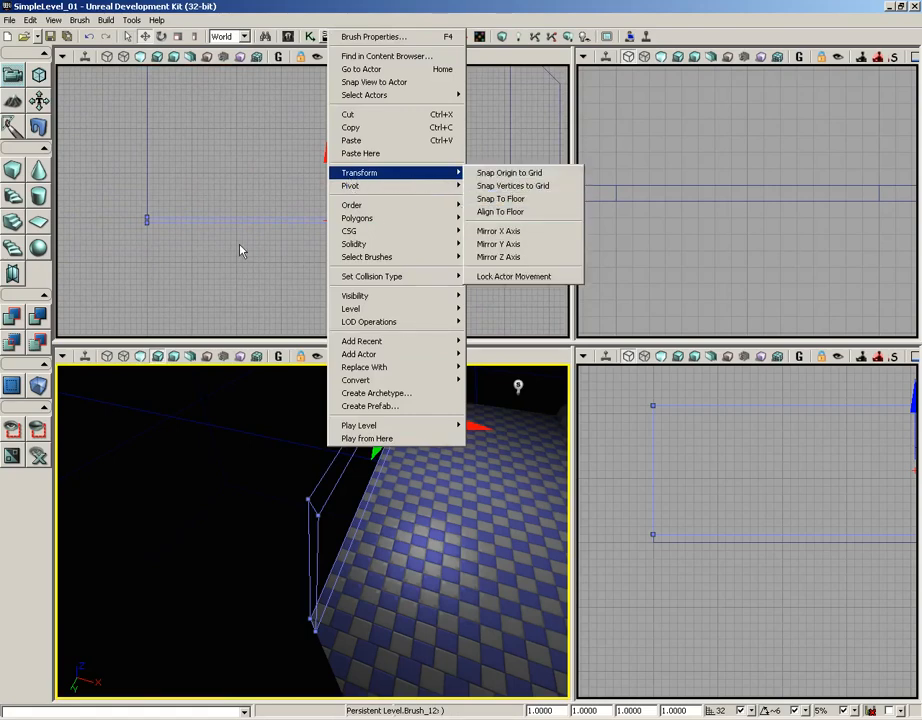
{"action": "left_click_drag", "start_coordinate": [243, 249], "coordinate": [212, 270]}
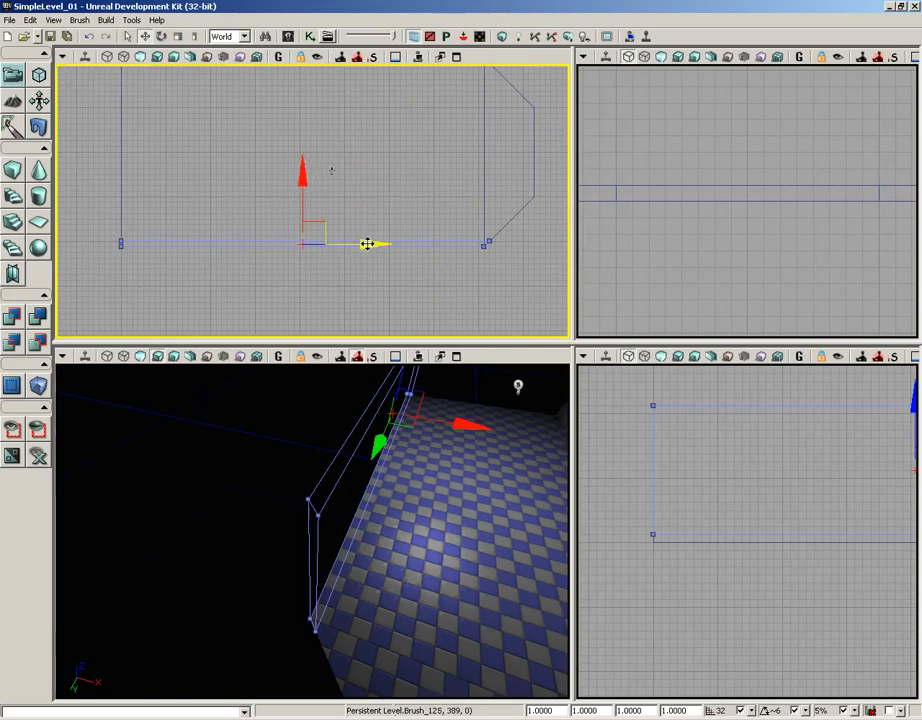
Rebuild the current level's geometry with the mirrored wall, close the map check report, and view both walls in perspective.
{"action": "left_click_drag", "start_coordinate": [259, 448], "coordinate": [287, 466]}
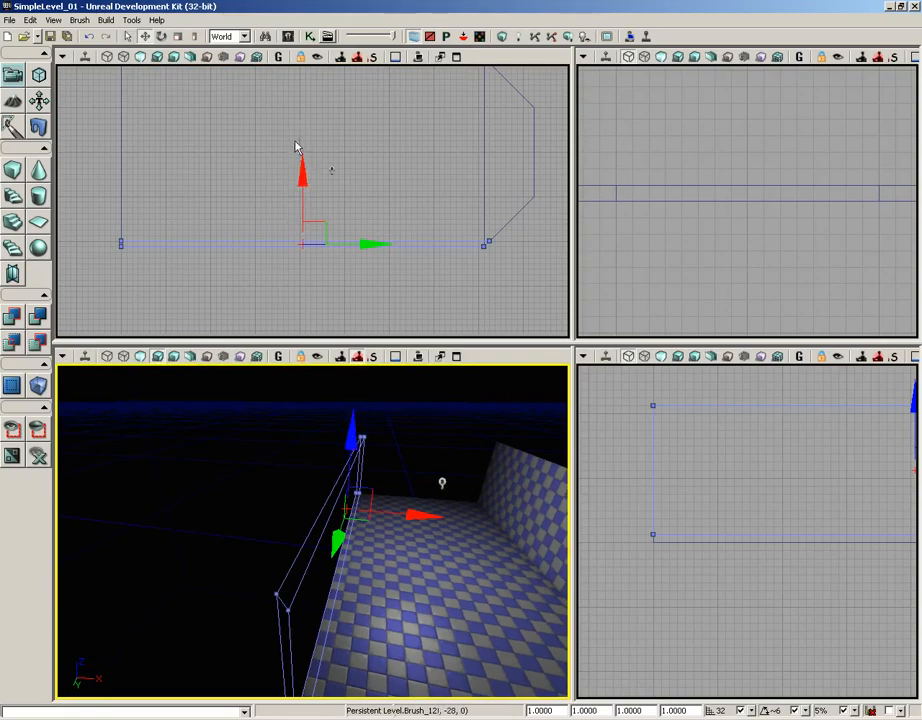
{"action": "left_click_drag", "start_coordinate": [432, 294], "coordinate": [313, 230]}
{"action": "mouse_move", "coordinate": [414, 434]}
{"action": "left_mouse_down"}
{"action": "mouse_move", "coordinate": [368, 432]}
{"action": "mouse_move", "coordinate": [420, 432]}
{"action": "left_mouse_up"}
{"action": "left_click_drag", "start_coordinate": [418, 284], "coordinate": [410, 284]}
{"action": "scroll", "coordinate": [410, 284], "scroll_direction": "down", "scroll_amount": 1}
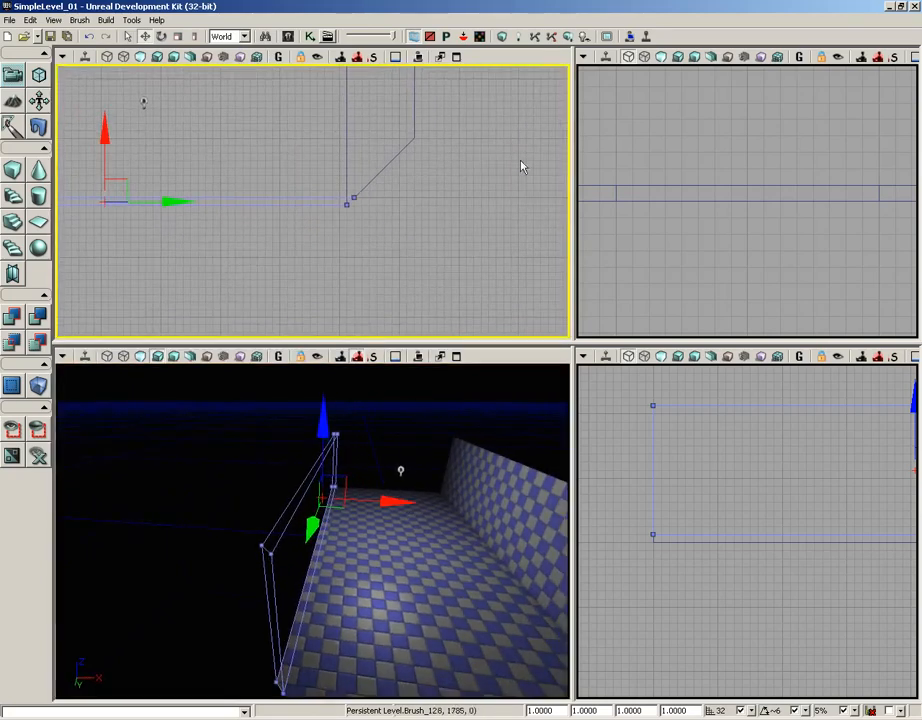
{"action": "left_click", "coordinate": [501, 39]}
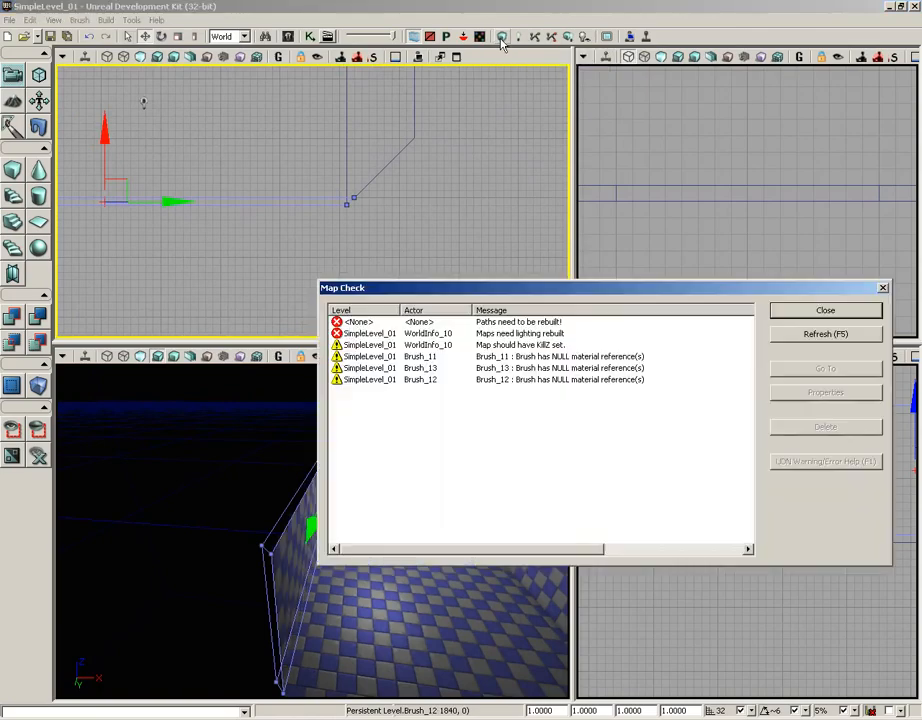
{"action": "left_click", "coordinate": [805, 309]}
{"action": "mouse_move", "coordinate": [405, 432]}
{"action": "left_mouse_down"}
{"action": "mouse_move", "coordinate": [460, 432]}
{"action": "mouse_move", "coordinate": [407, 431]}
{"action": "left_mouse_up"}
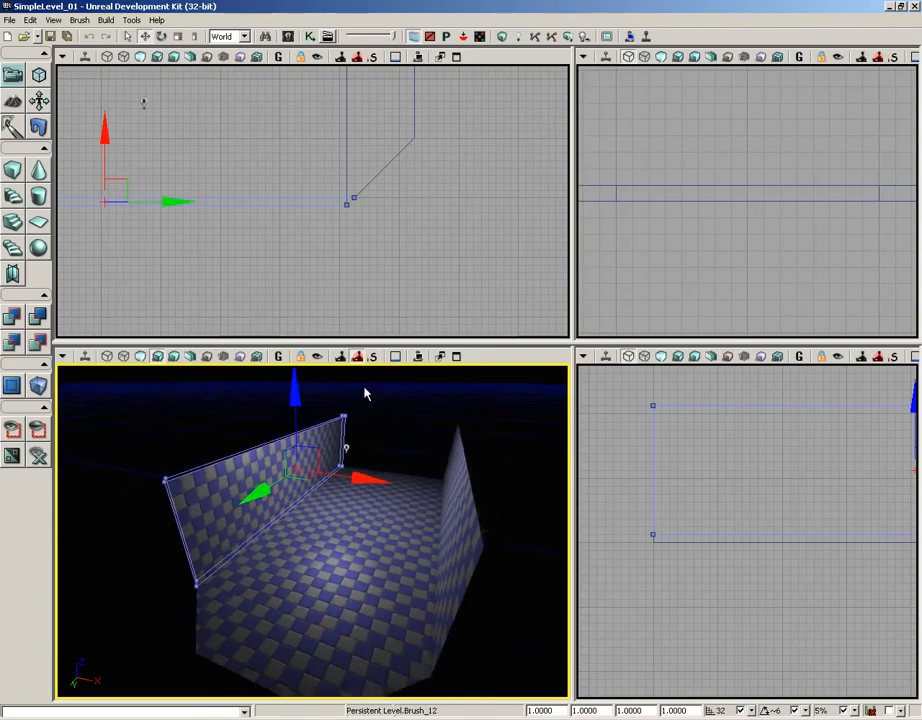